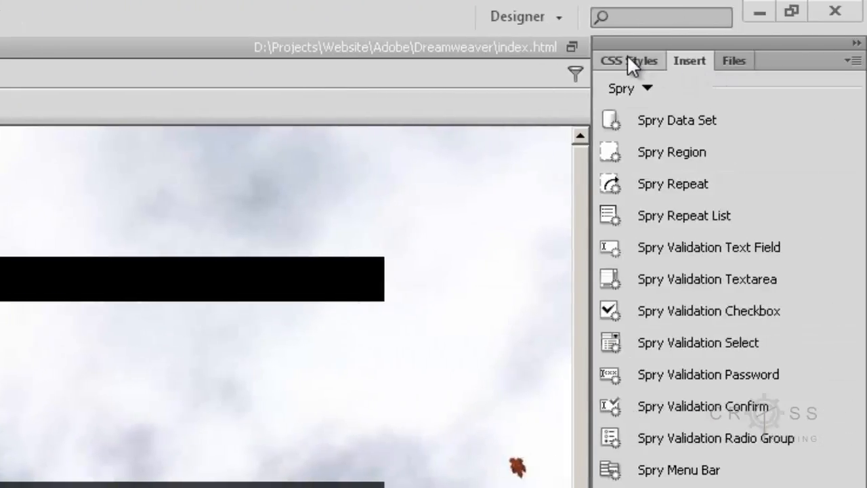
Collapse the page's <style> rules and expand SpryMenuBarHorizontal.css to list its CSS rules.
click(627, 57)
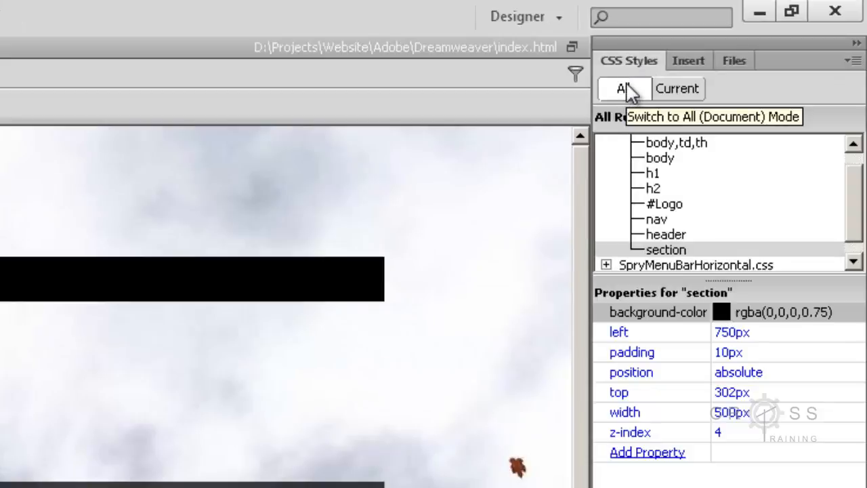
click(665, 252)
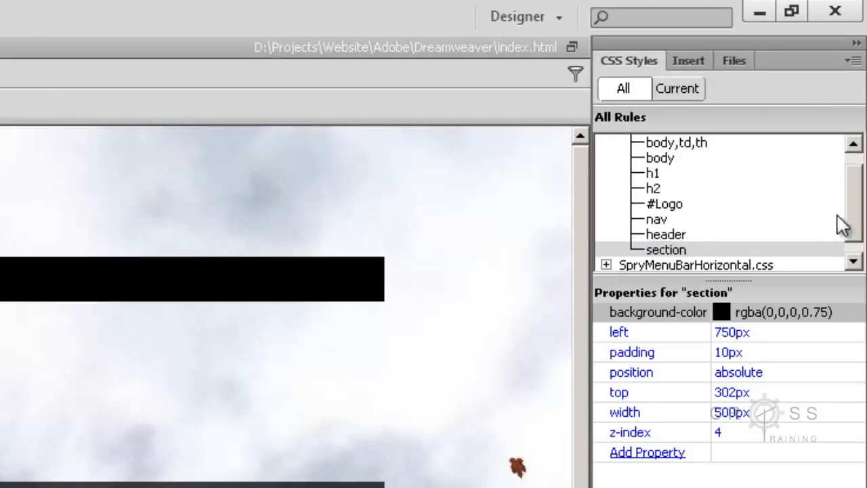
drag(857, 223, 853, 175)
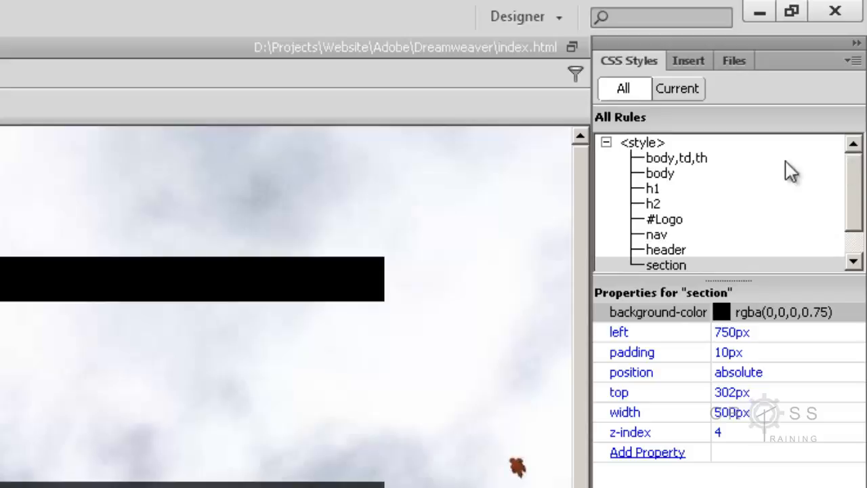
click(606, 143)
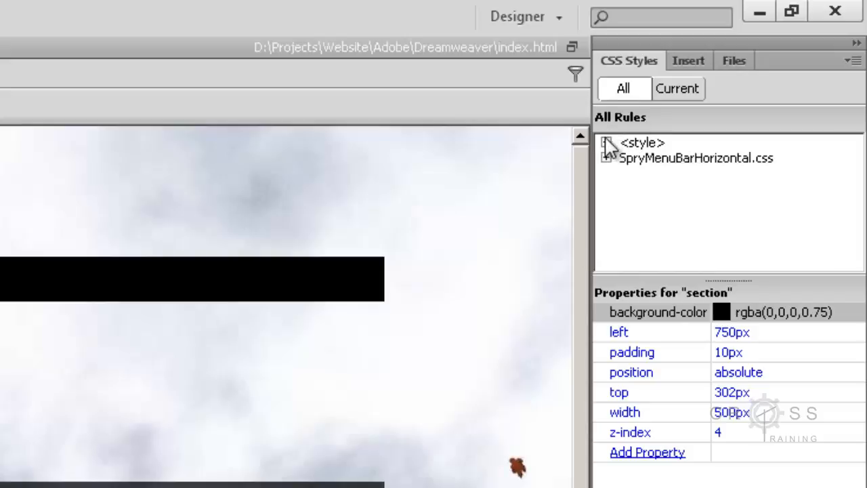
click(652, 161)
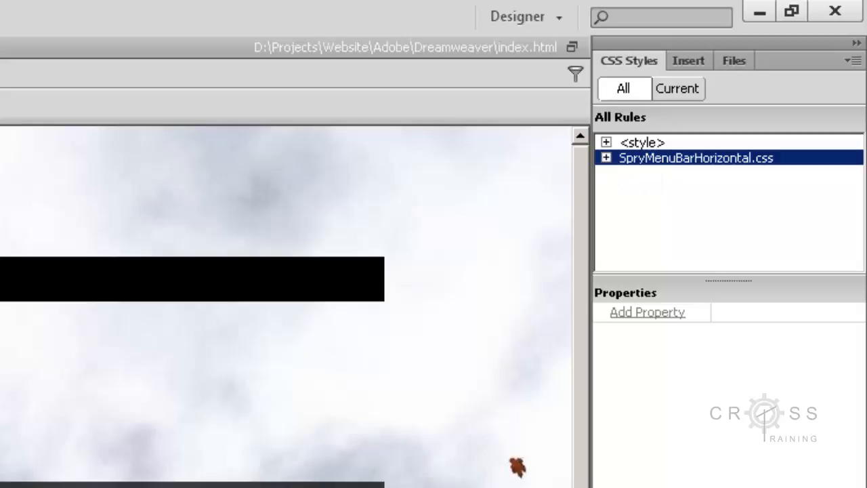
click(605, 158)
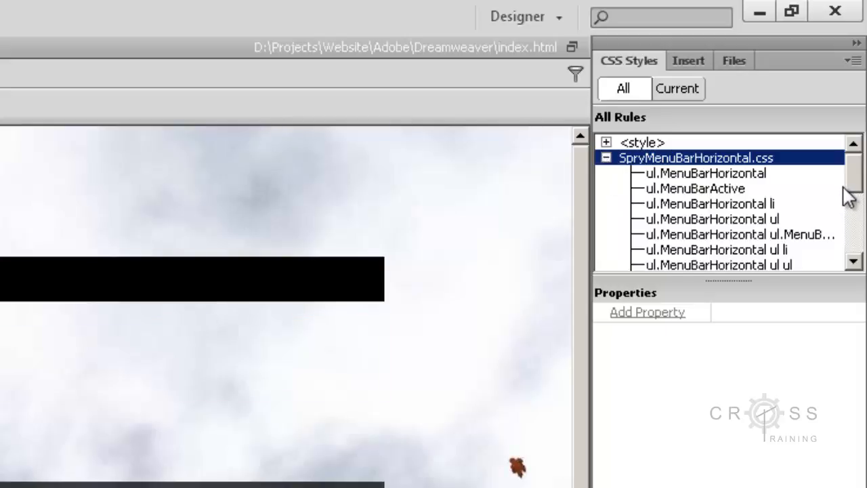
mouse_move(856, 184)
mouse_down()
mouse_move(858, 248)
mouse_move(852, 181)
mouse_up()
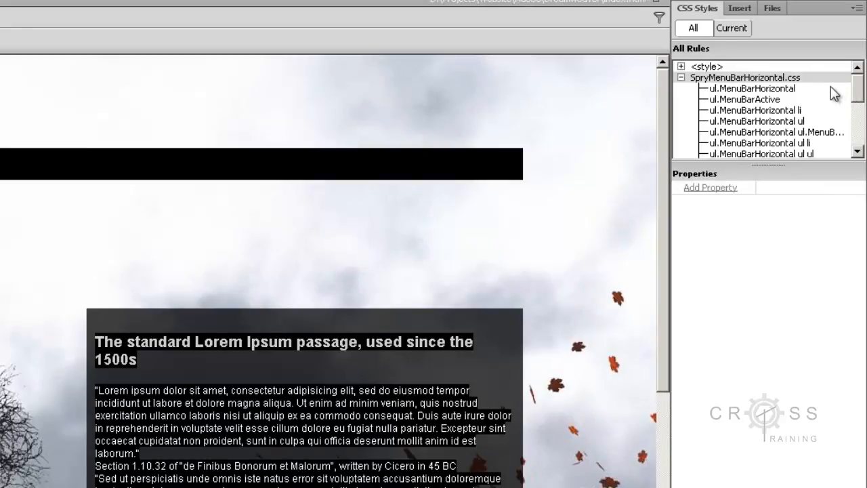
Set the float of the ul.MenuBarHorizontal rule to right and preview the page briefly in Live view.
click(790, 91)
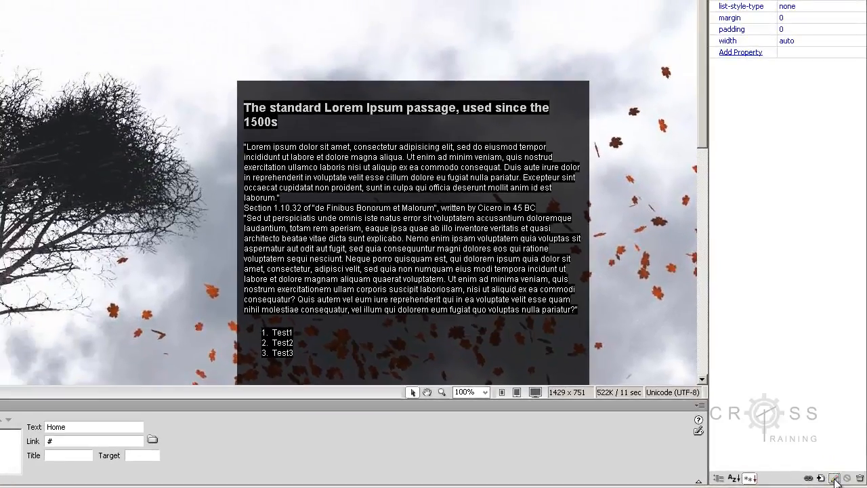
click(827, 474)
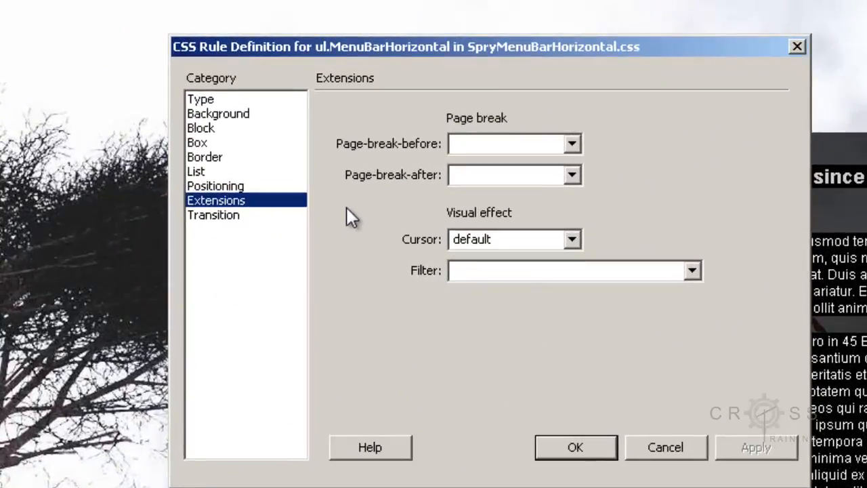
click(210, 144)
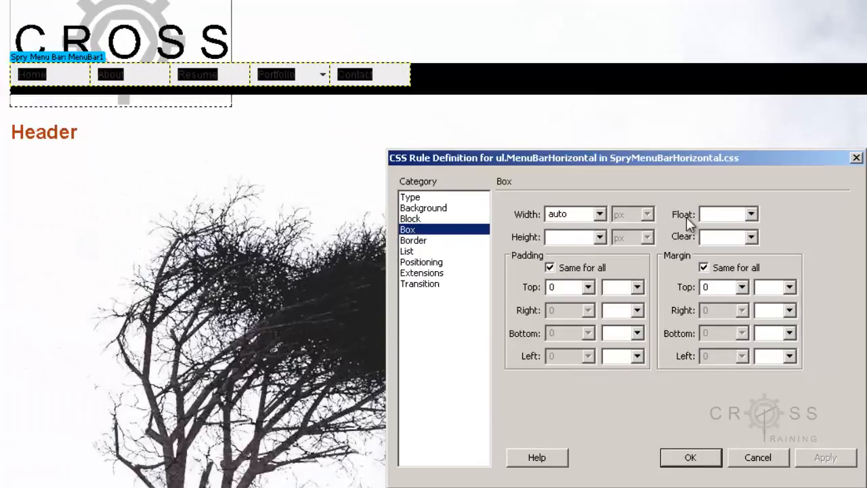
click(751, 215)
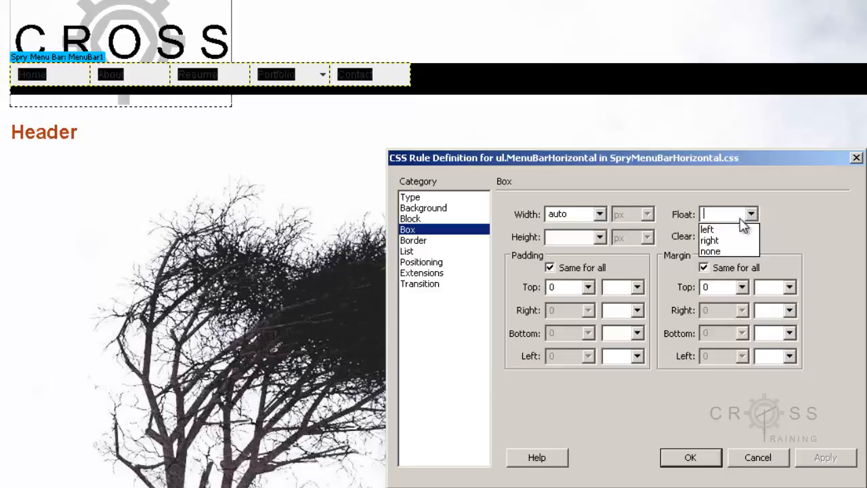
click(725, 241)
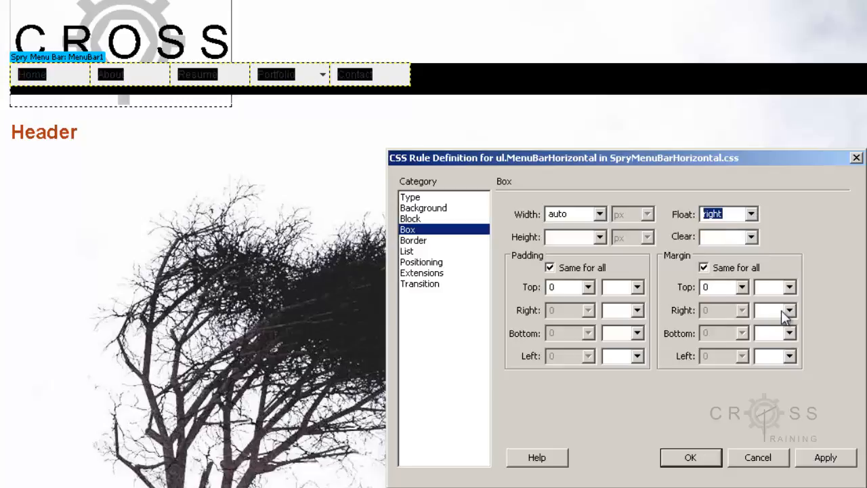
click(823, 457)
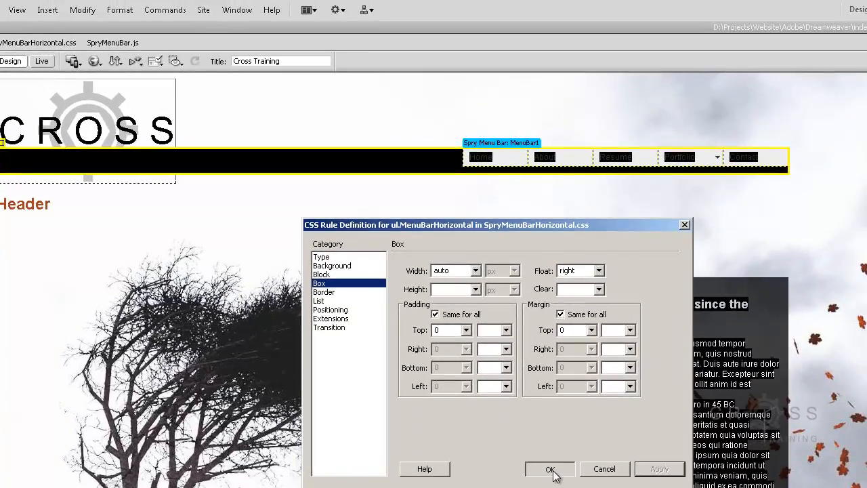
click(551, 470)
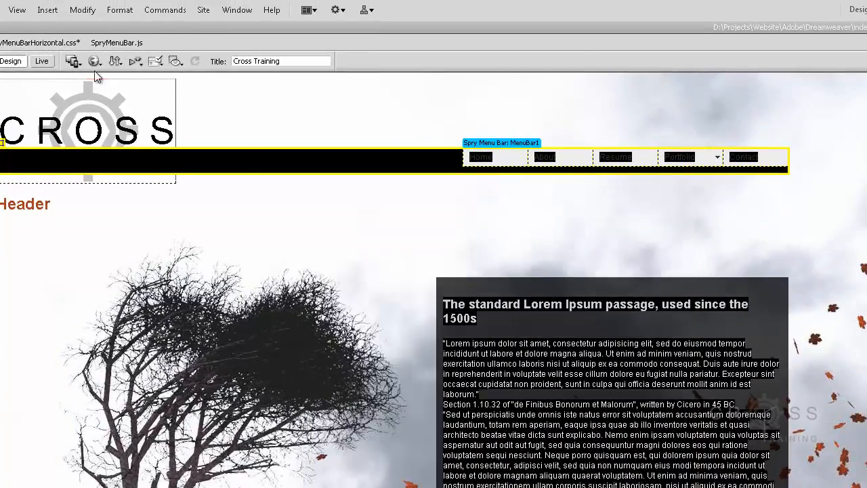
click(42, 62)
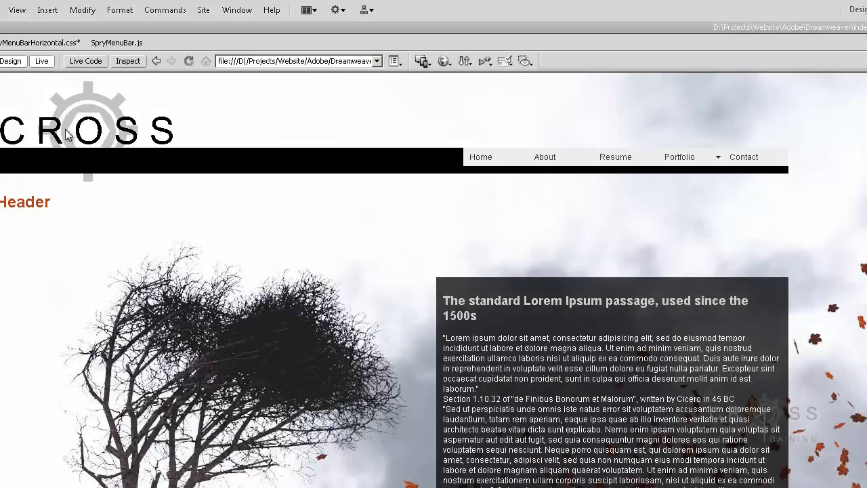
click(48, 62)
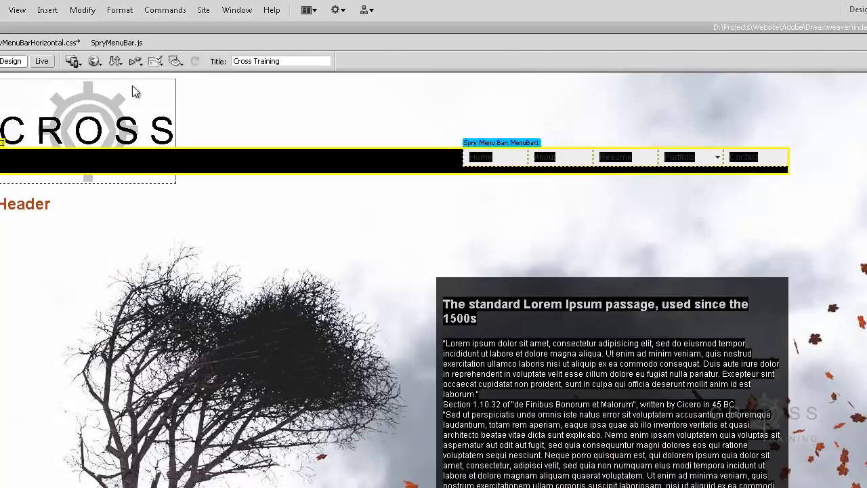
Set the z-index of the Logo element to 10.
click(175, 97)
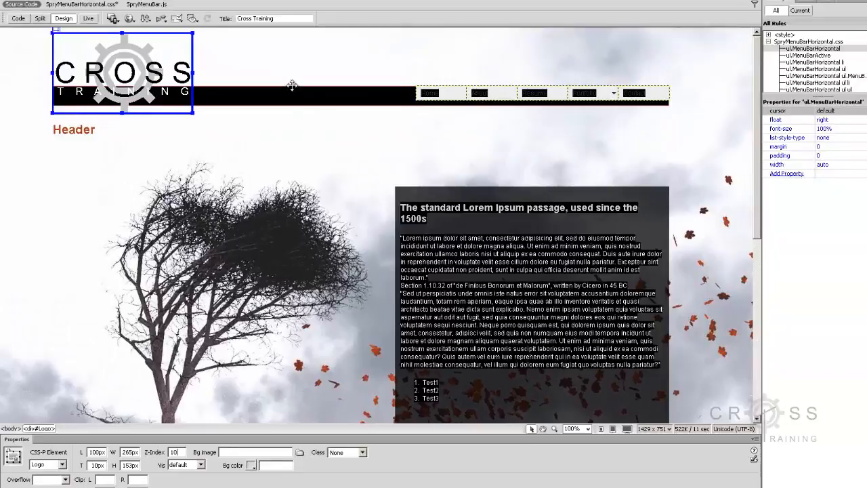
click(294, 76)
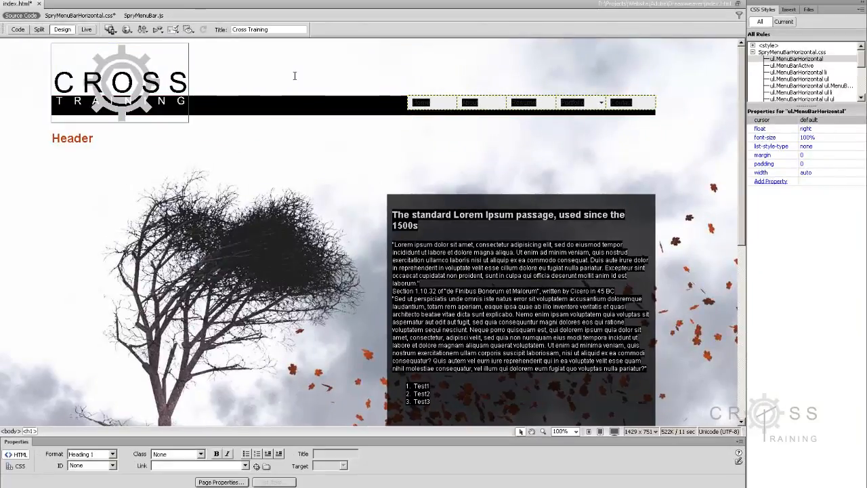
Set the text alignment of the ul.MenuBarHorizontal a rule to center and apply it.
mouse_move(447, 98)
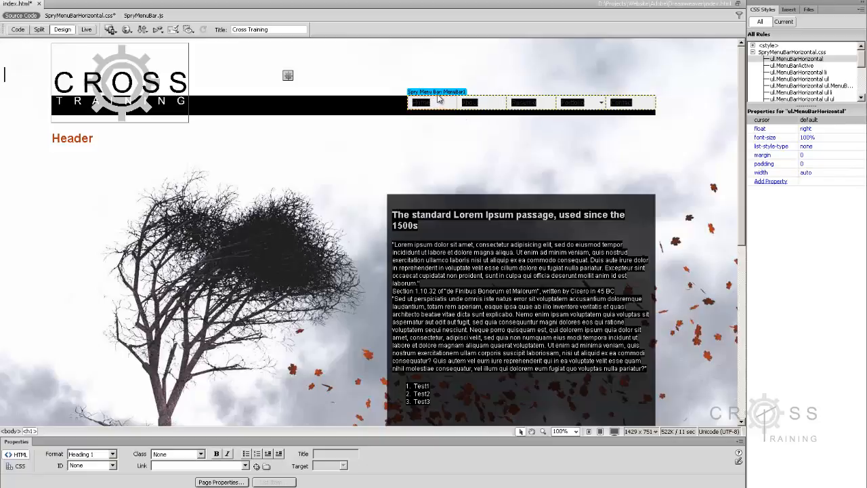
click(437, 94)
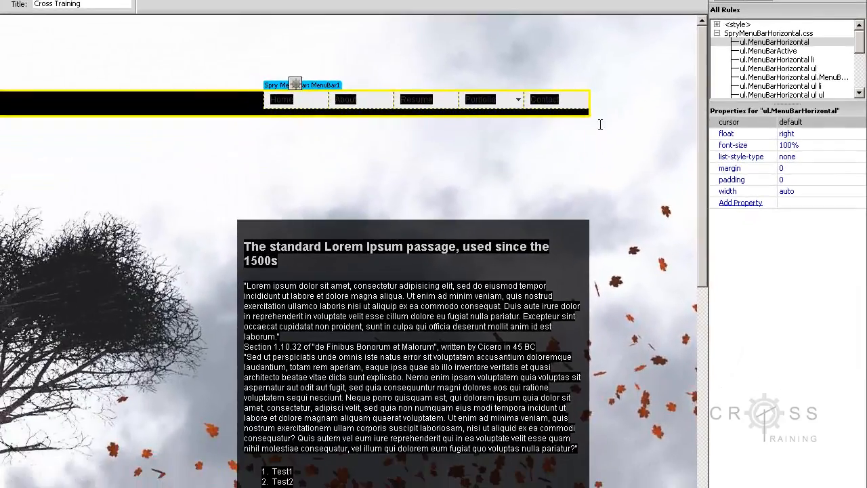
drag(862, 50, 862, 62)
click(810, 78)
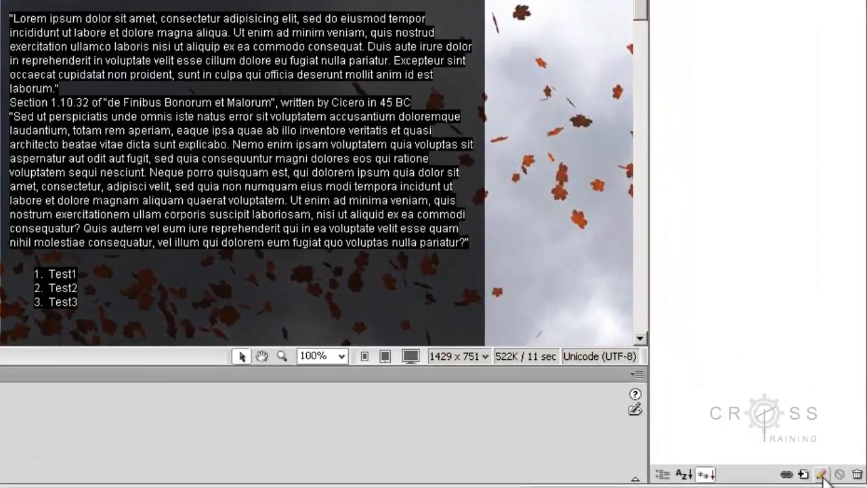
click(821, 474)
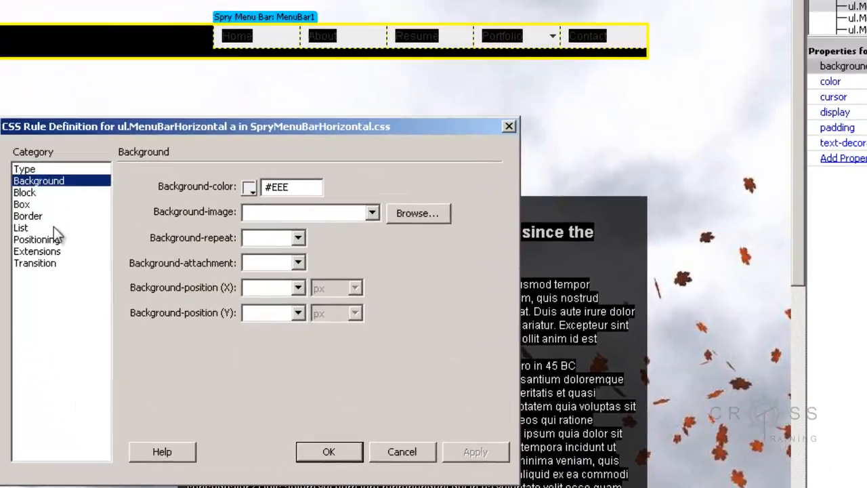
click(26, 194)
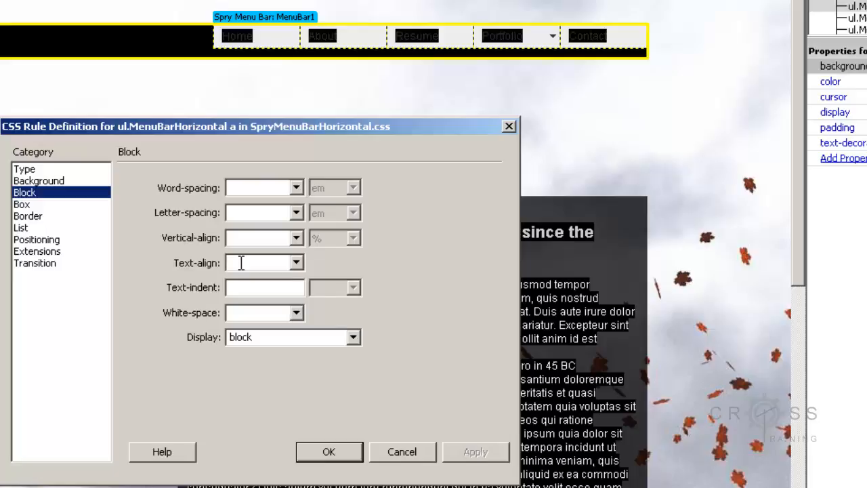
click(296, 263)
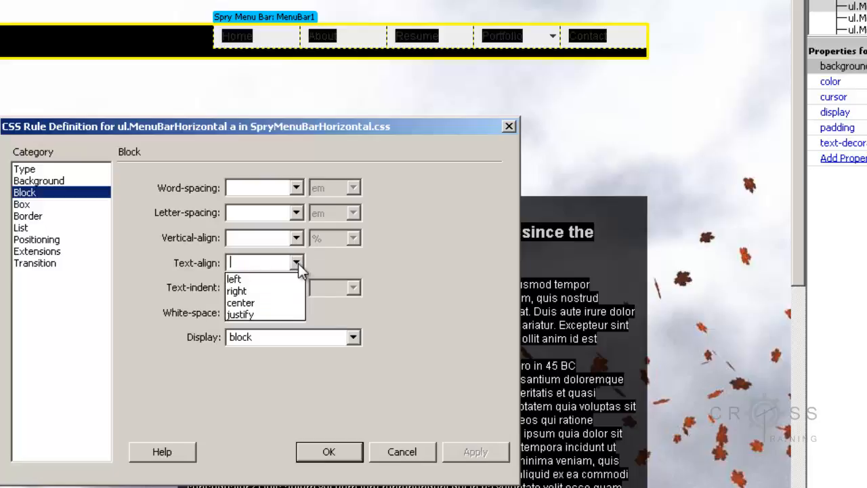
click(279, 303)
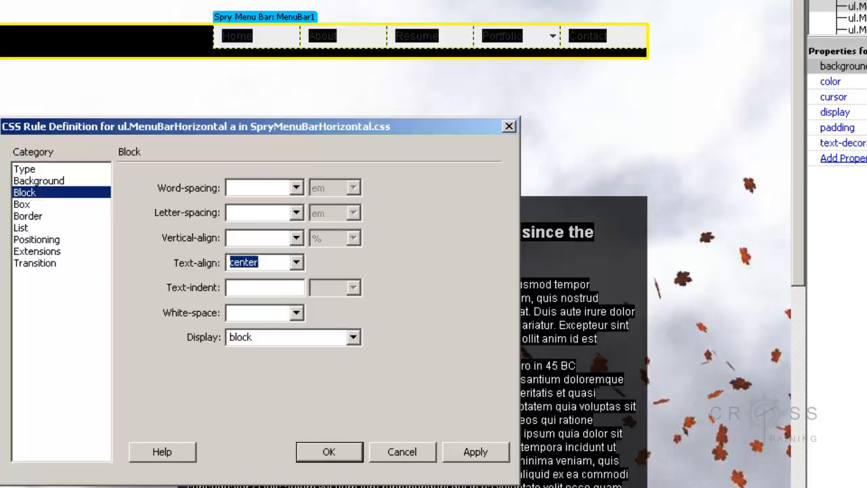
click(476, 451)
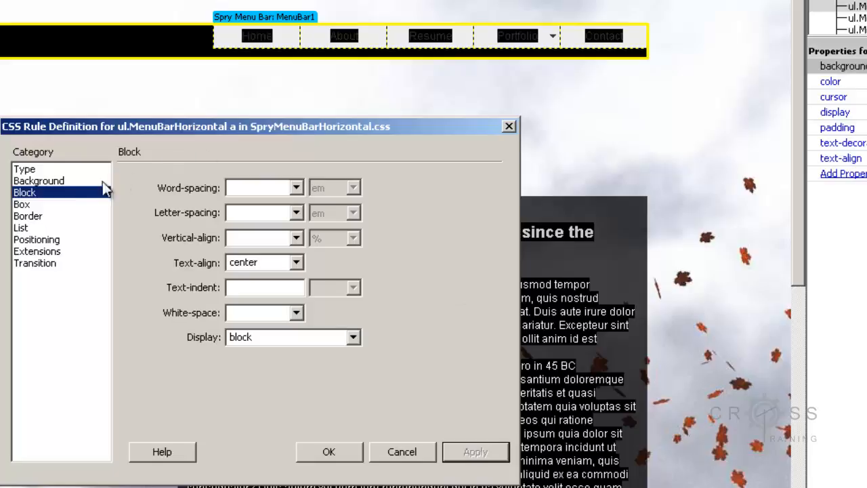
Set the box height of the ul.MenuBarHorizontal a rule to 28 px and apply it.
click(23, 207)
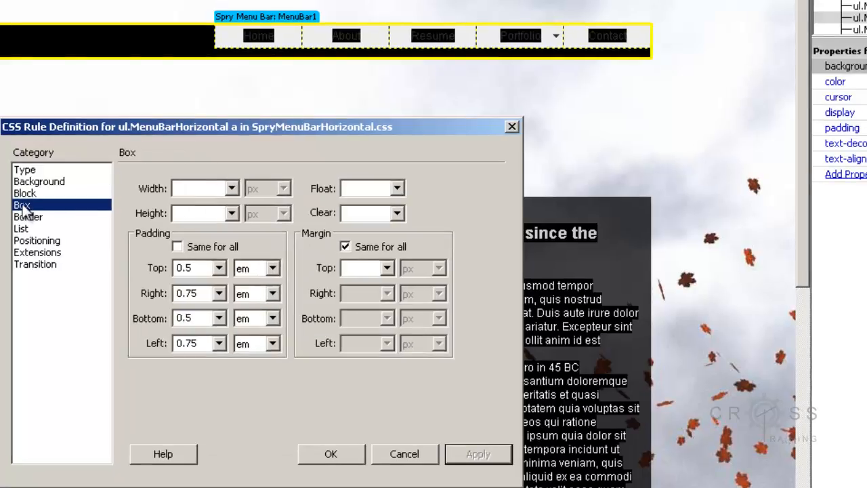
click(187, 213)
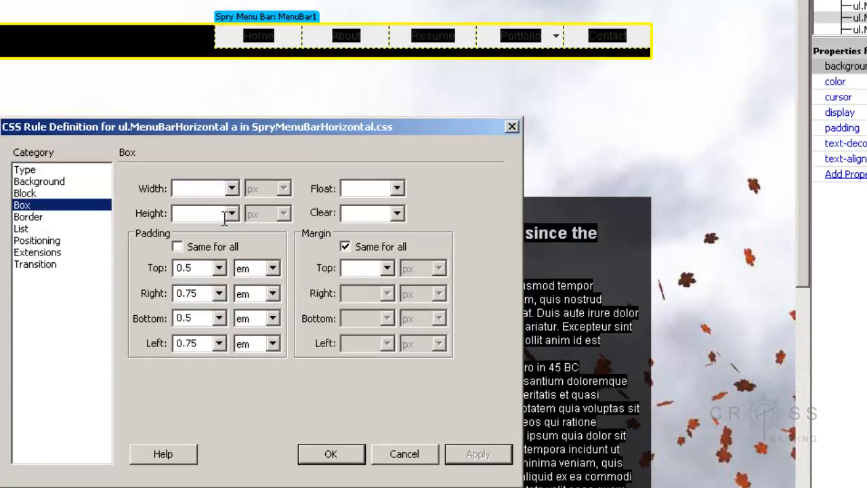
text(28)
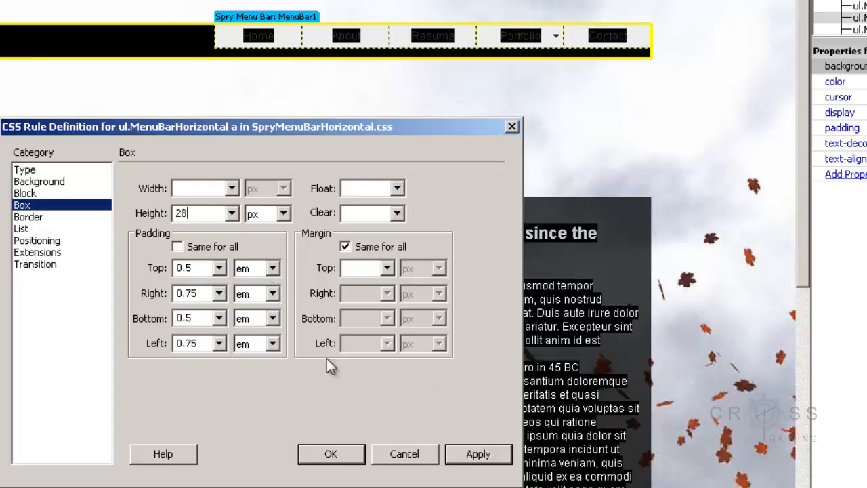
click(478, 454)
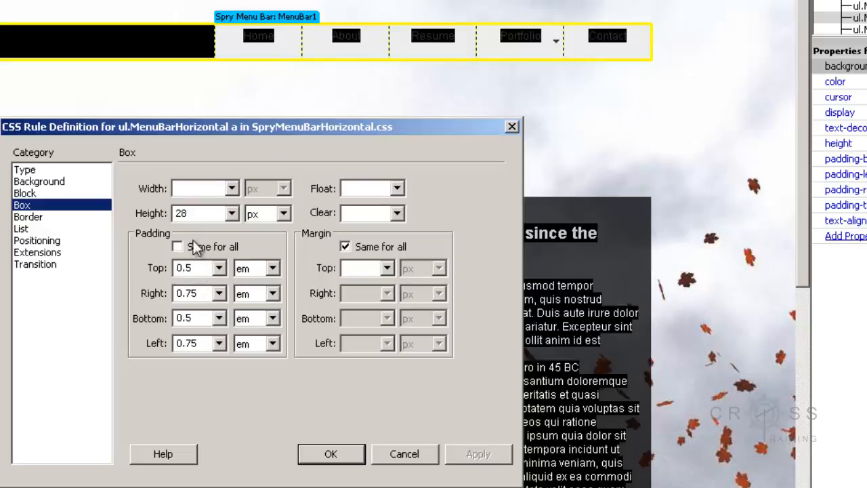
Set the menu links' top padding to 10 em and their right, bottom and left padding to 0, and apply.
double_click(191, 268)
double_click(197, 214)
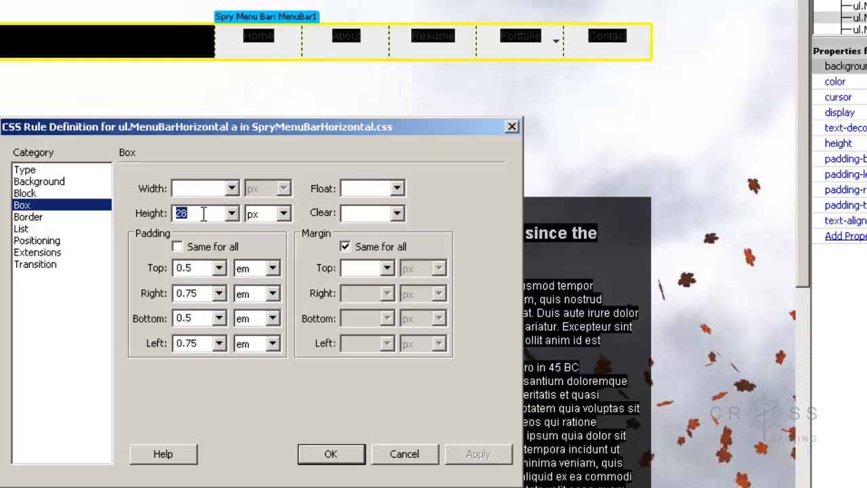
double_click(197, 268)
text(10)
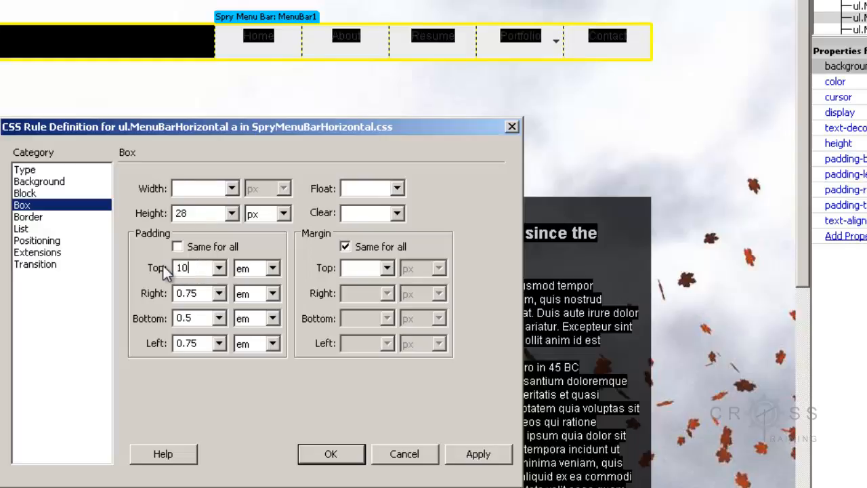
double_click(196, 293)
text(0)
double_click(196, 318)
text(0)
double_click(198, 344)
text(0)
click(478, 454)
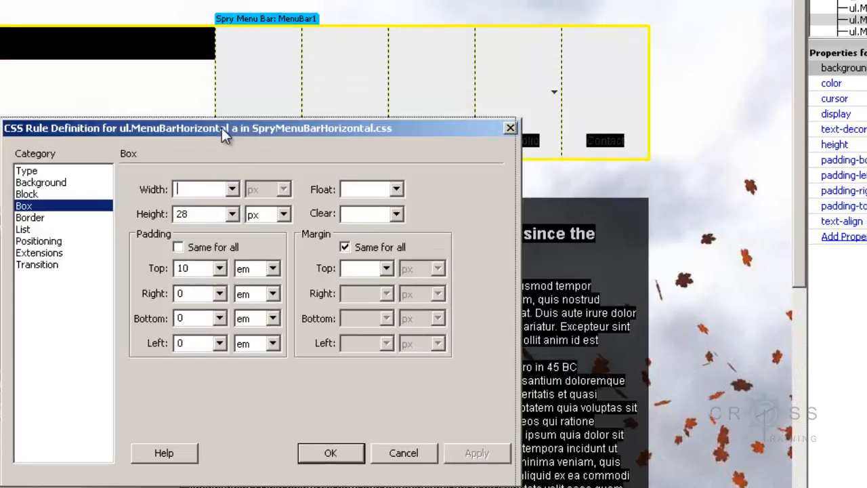
Move the rule definition dialog clear of the menu bar, set the right padding to 0.75 em and apply it.
drag(222, 128, 0, 67)
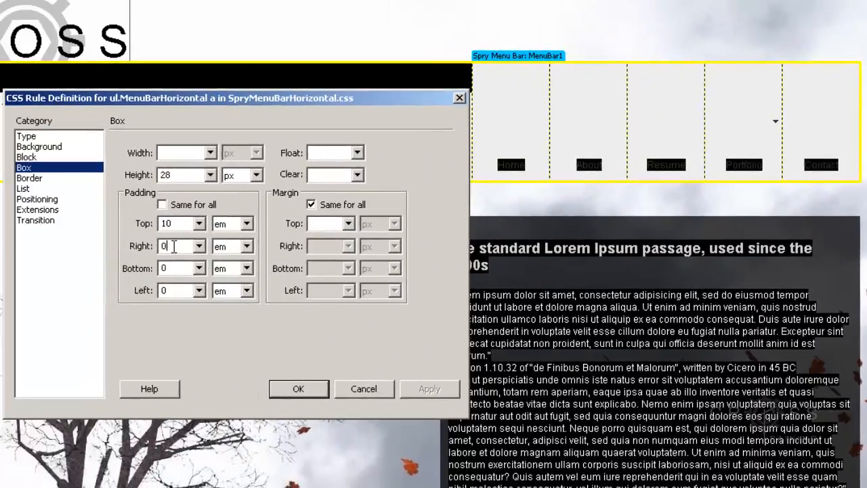
text(.75)
click(429, 388)
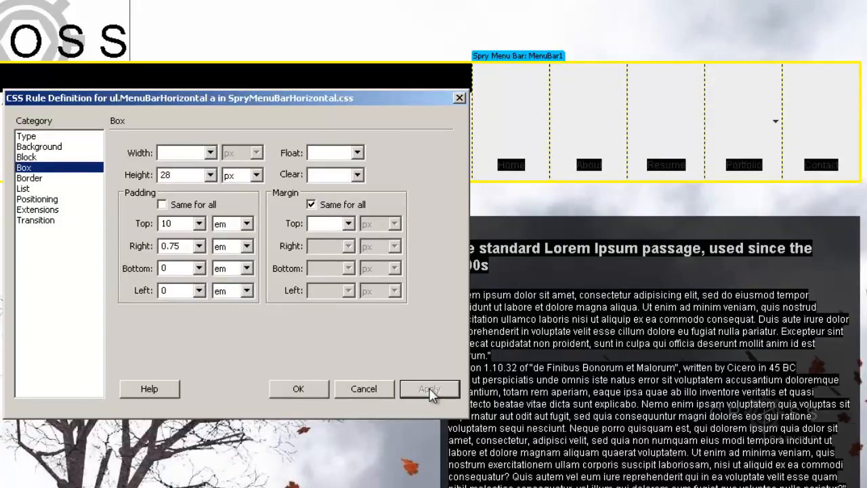
Set the menu links' bottom padding to 0.5 em and left padding to 0.75 em, applying each change.
double_click(180, 268)
click(177, 267)
text(.5)
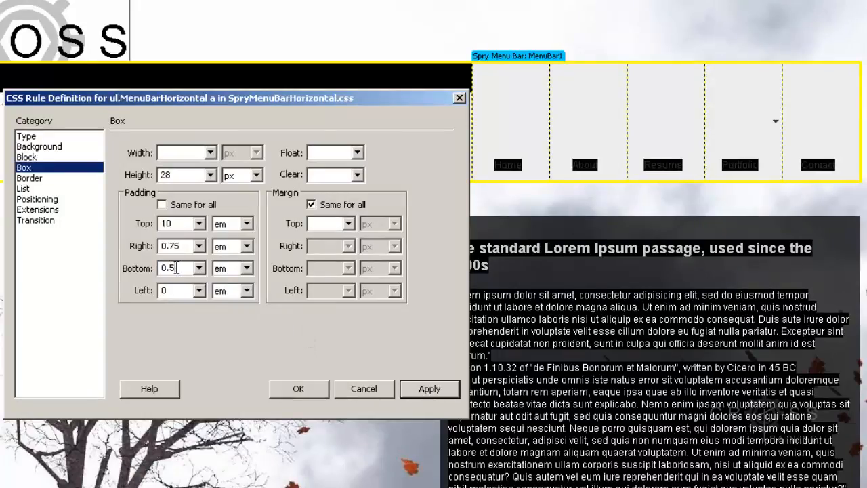
click(428, 389)
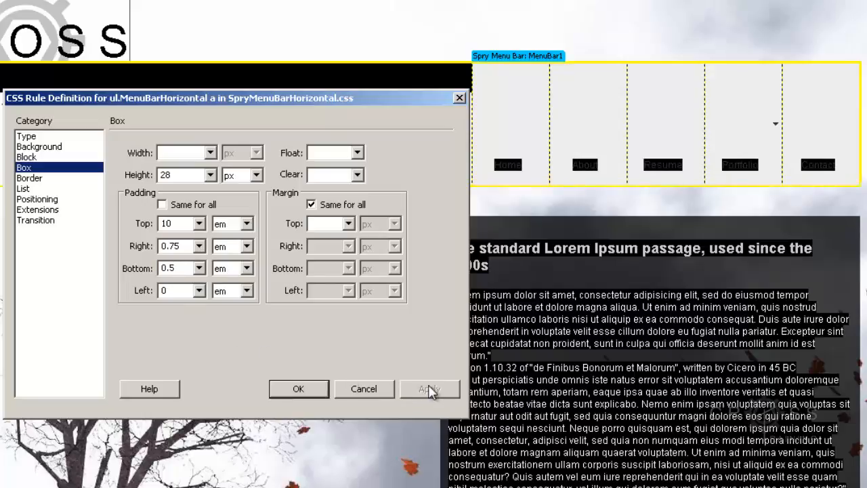
double_click(178, 294)
click(179, 291)
text(.75)
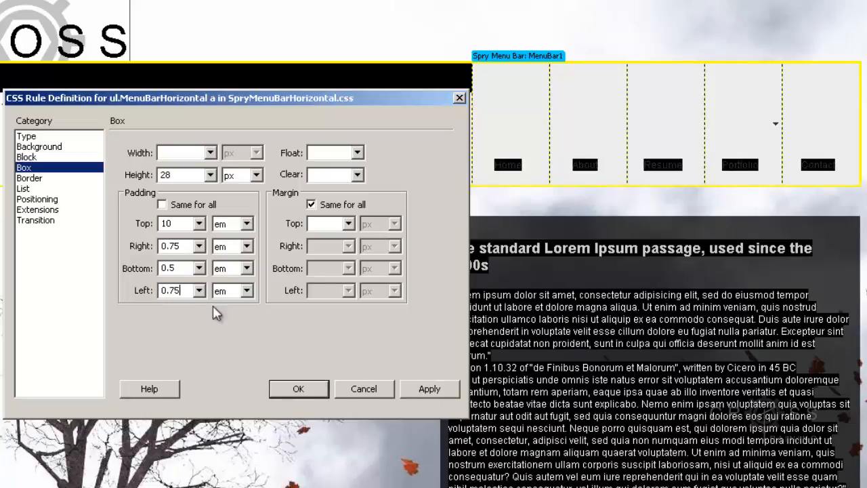
click(433, 390)
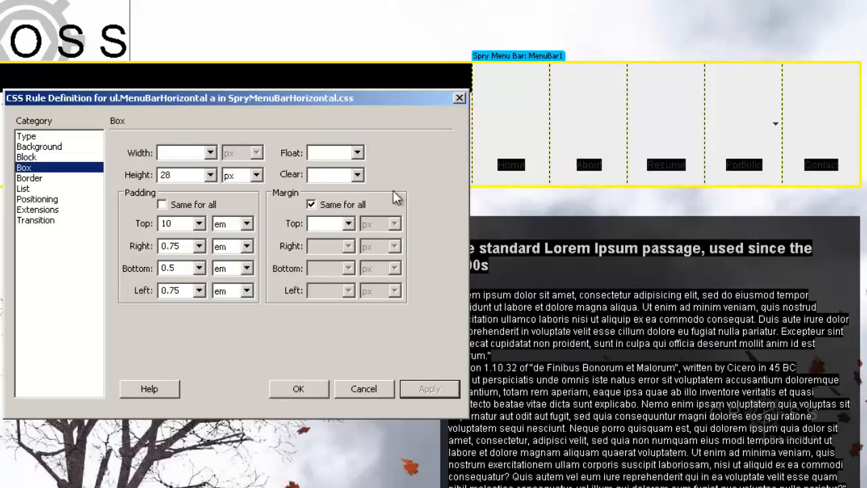
Change the unit of the menu links' top padding to px and apply it.
drag(359, 100, 275, 91)
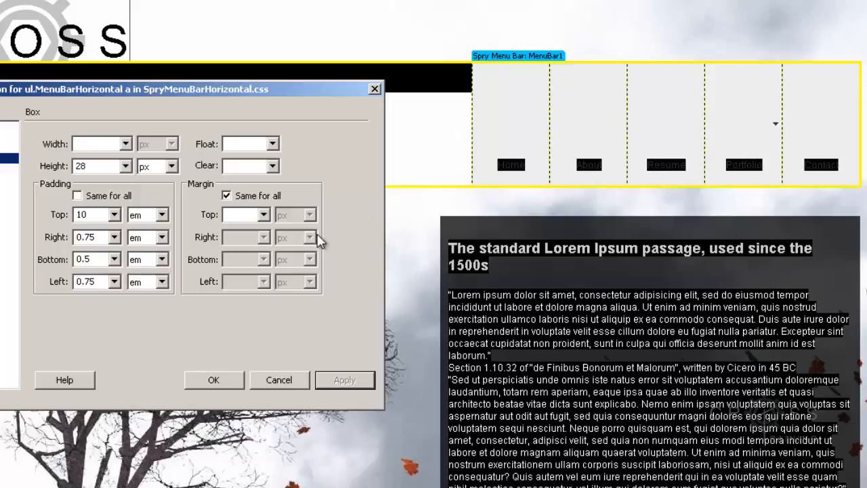
click(162, 215)
click(161, 227)
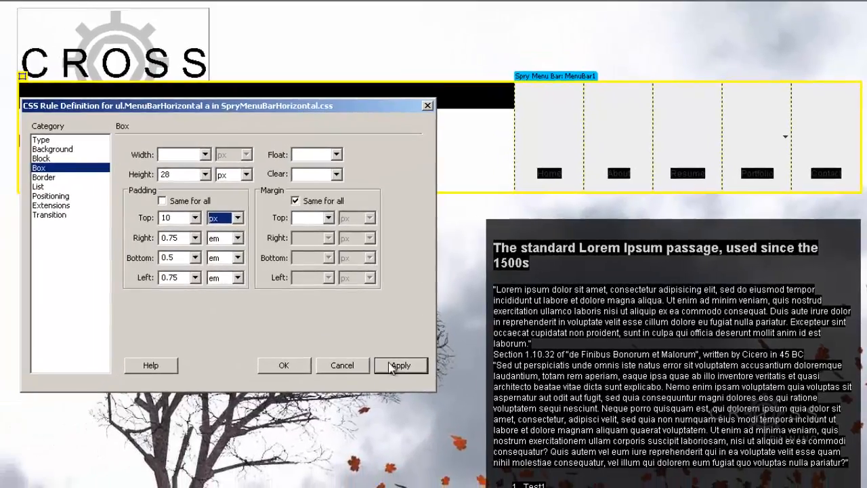
click(401, 366)
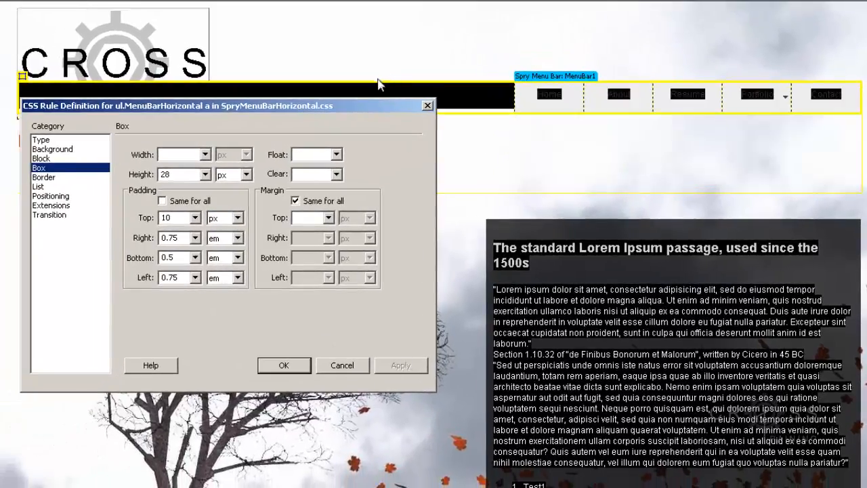
Set the menu links' right, bottom and left padding to 0, accept the rule and preview the menu bar in Live view.
drag(376, 103, 514, 155)
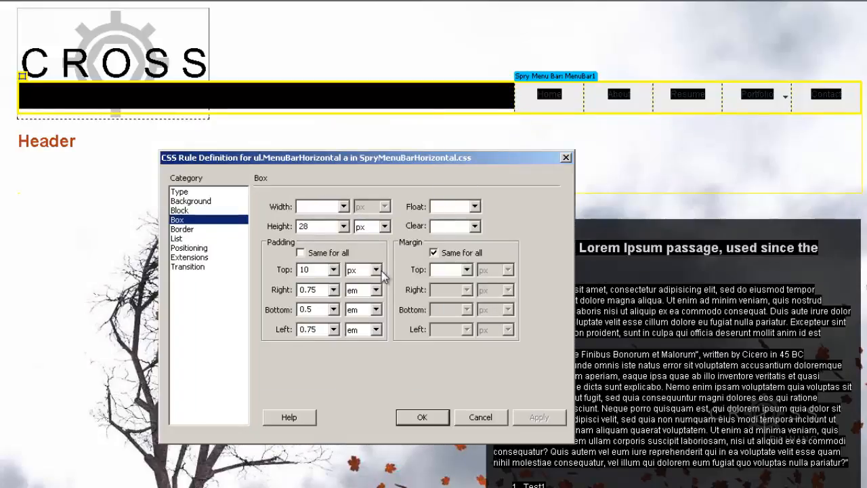
drag(319, 290, 290, 290)
text(0)
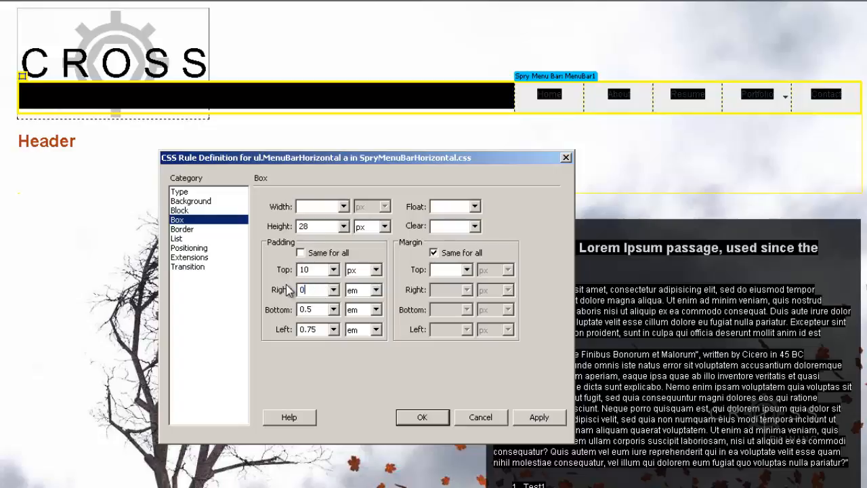
text(0)
drag(319, 329, 297, 329)
text(0)
click(544, 416)
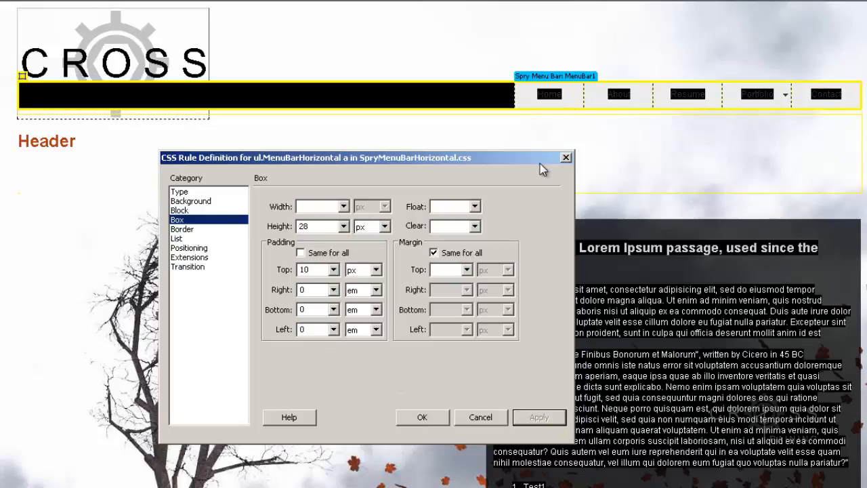
drag(539, 163, 451, 157)
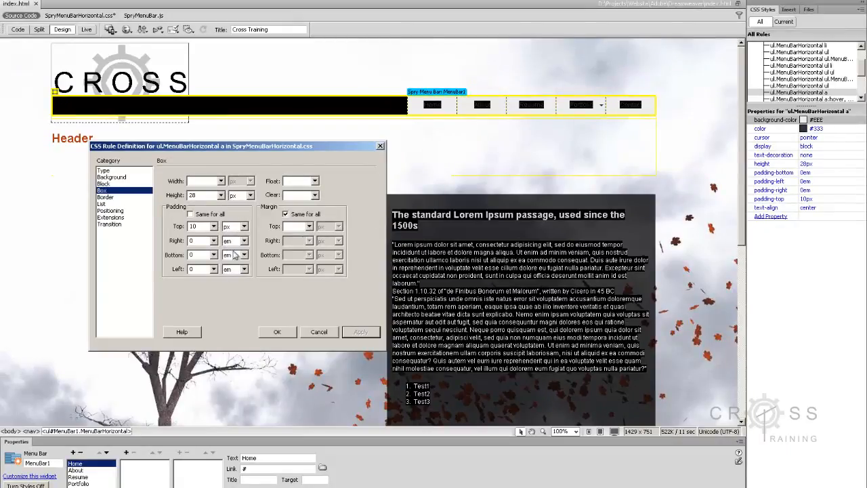
click(276, 331)
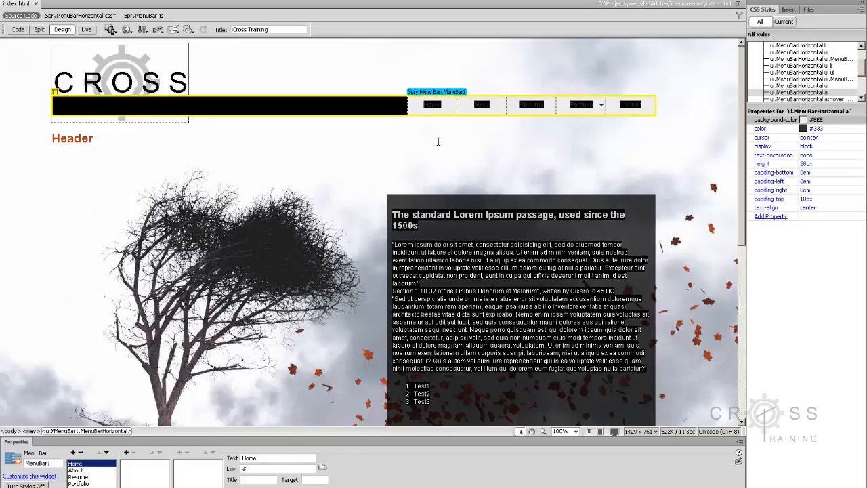
click(87, 30)
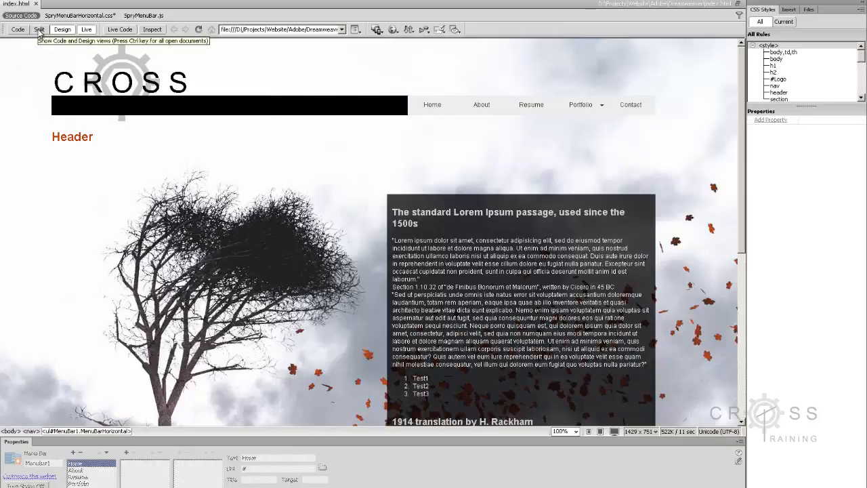
click(86, 29)
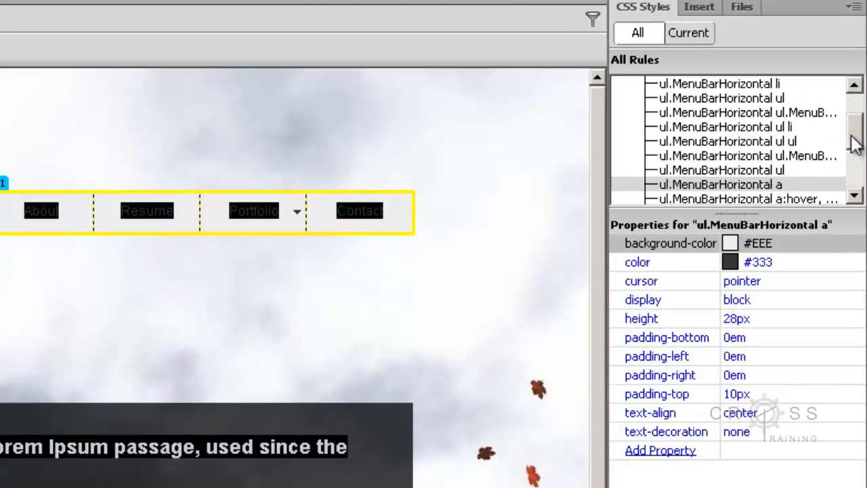
Set the width of the ul.MenuBarHorizontal li rule to 15 em.
drag(854, 135, 853, 119)
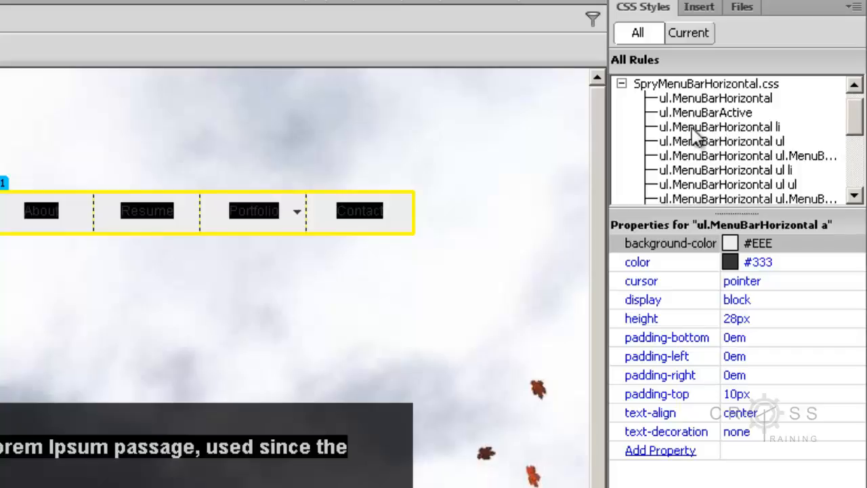
click(744, 130)
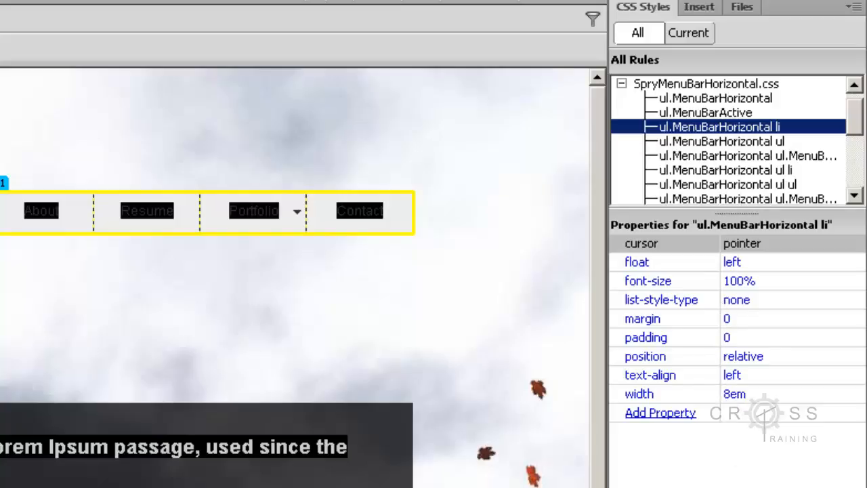
click(727, 393)
text(15)
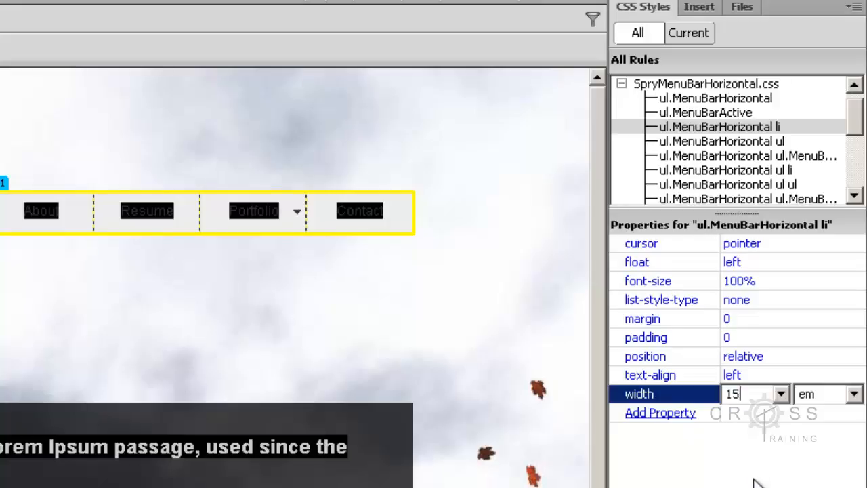
key(Return)
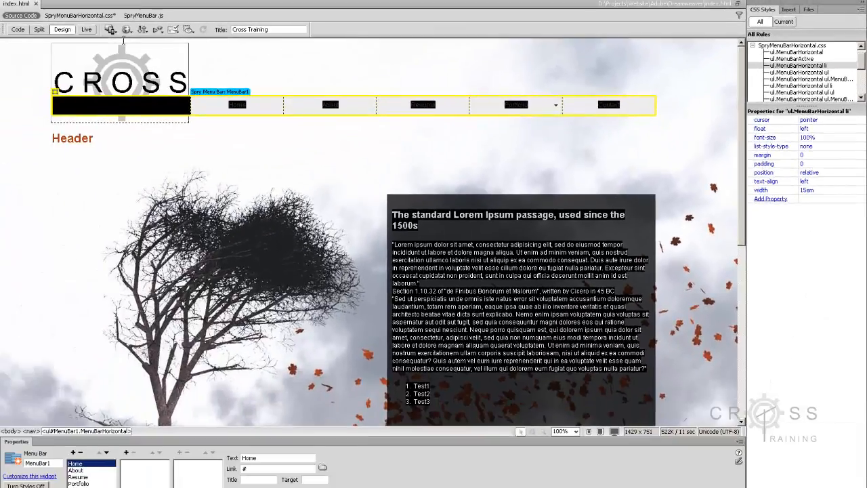
Preview the menu items and the Portfolio submenu in Live view, and return to Design view.
click(86, 30)
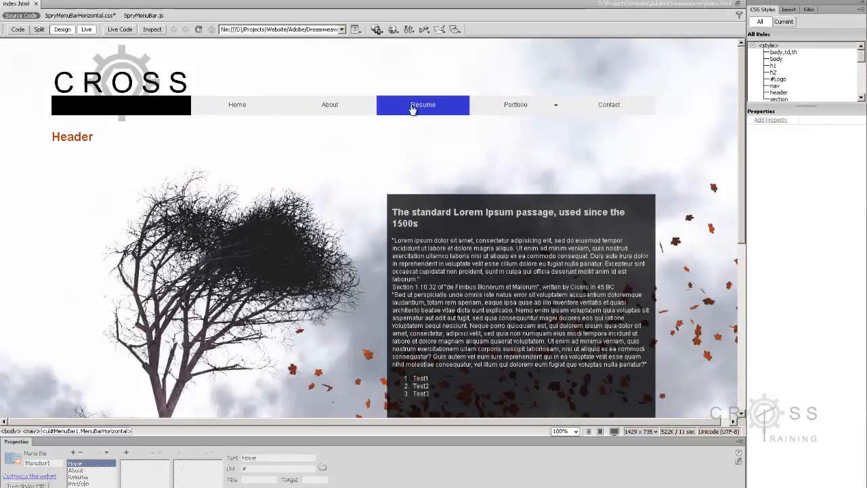
mouse_move(516, 112)
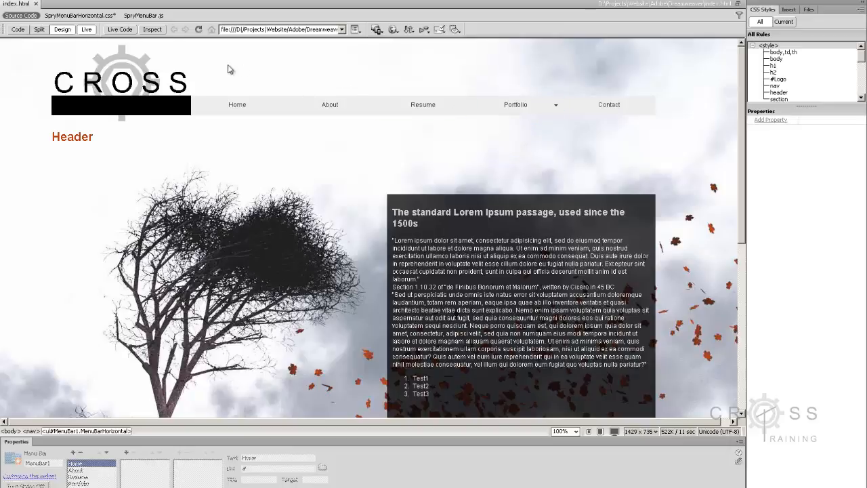
click(86, 30)
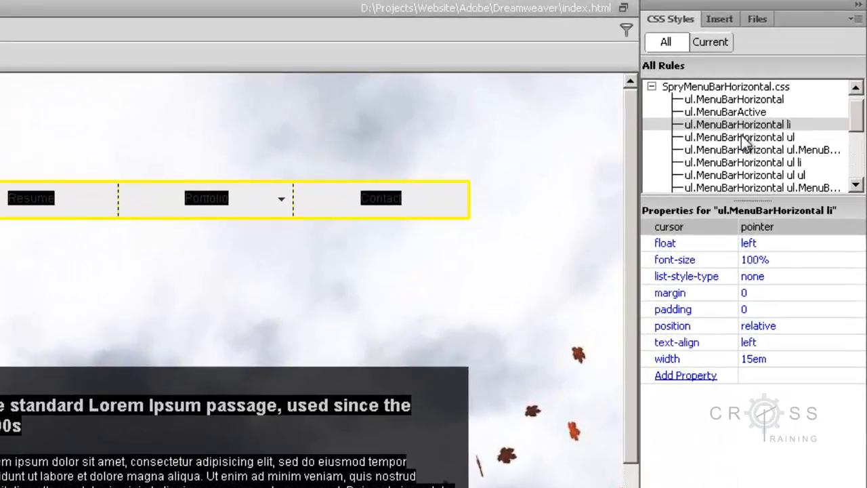
Set the width of the ul.MenuBarHorizontal ul rule to 15 em.
click(770, 109)
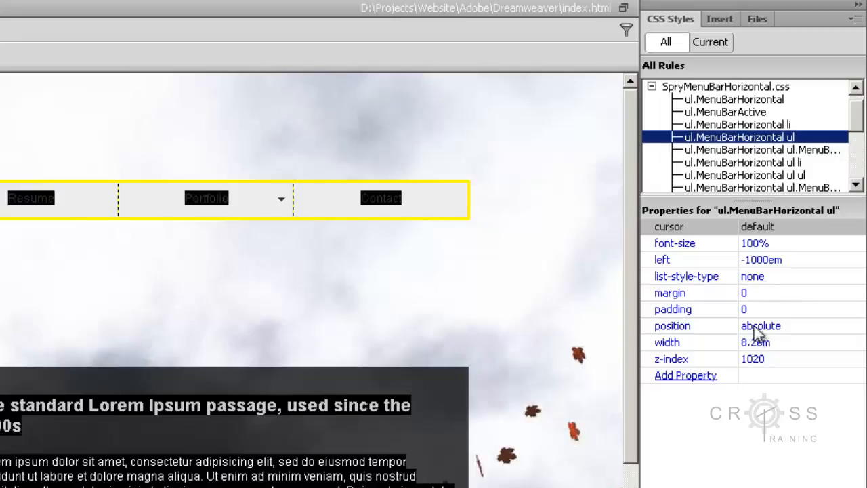
click(758, 347)
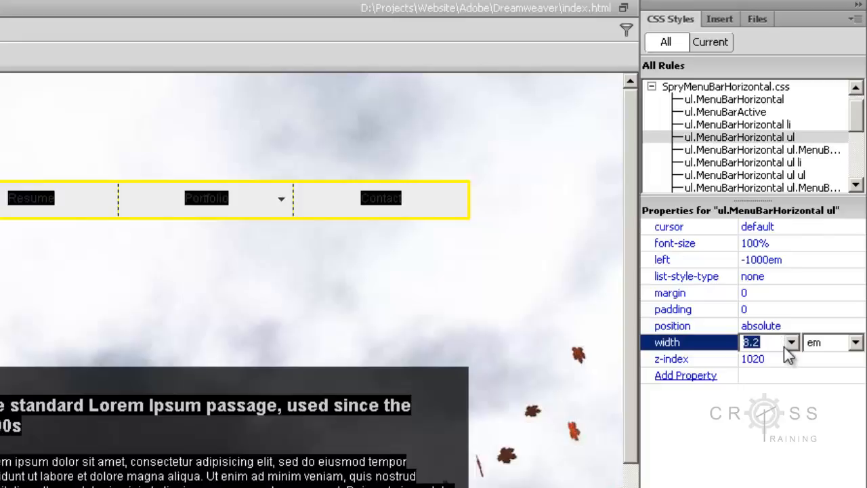
click(792, 343)
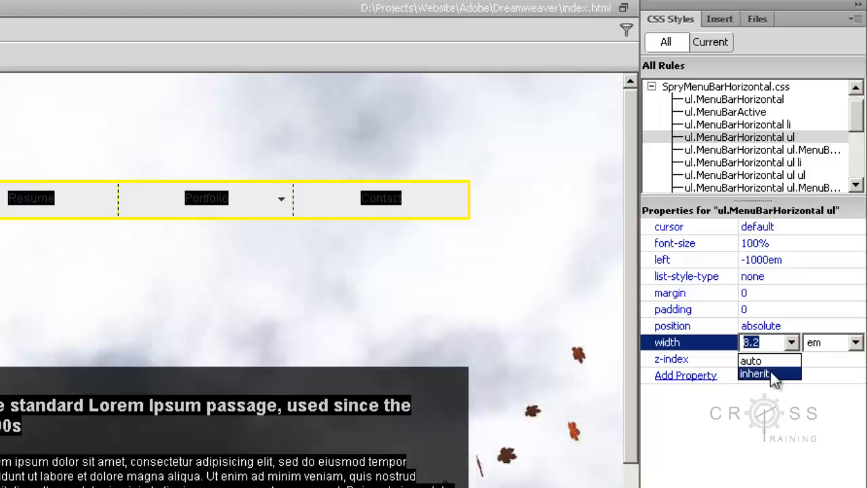
click(767, 342)
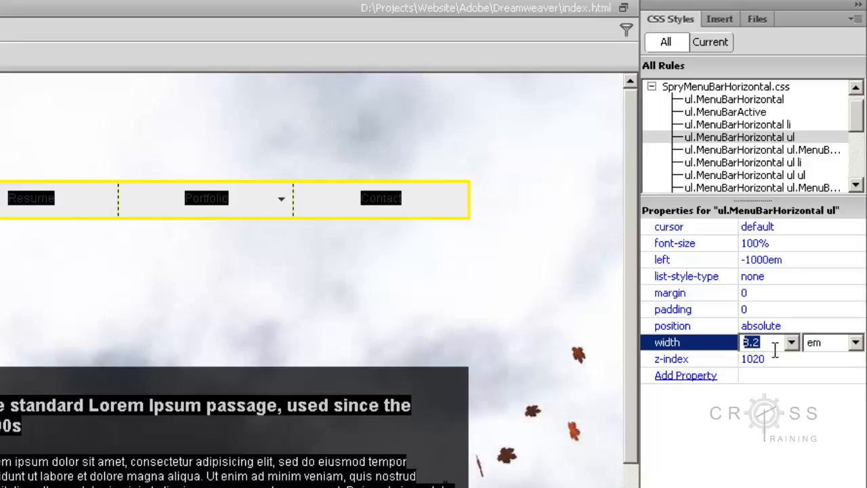
text(15)
key(Return)
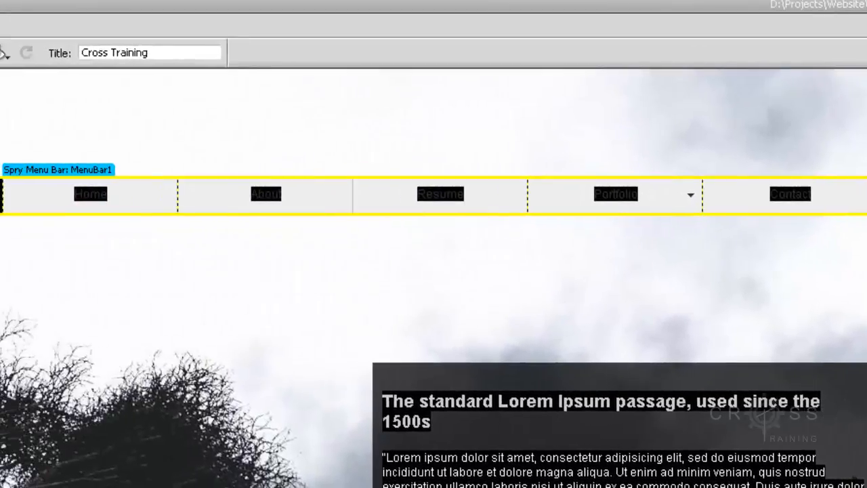
Check the Portfolio submenu's width against its menu item in Live view, and leave Live view.
key(alt+F11)
mouse_move(603, 205)
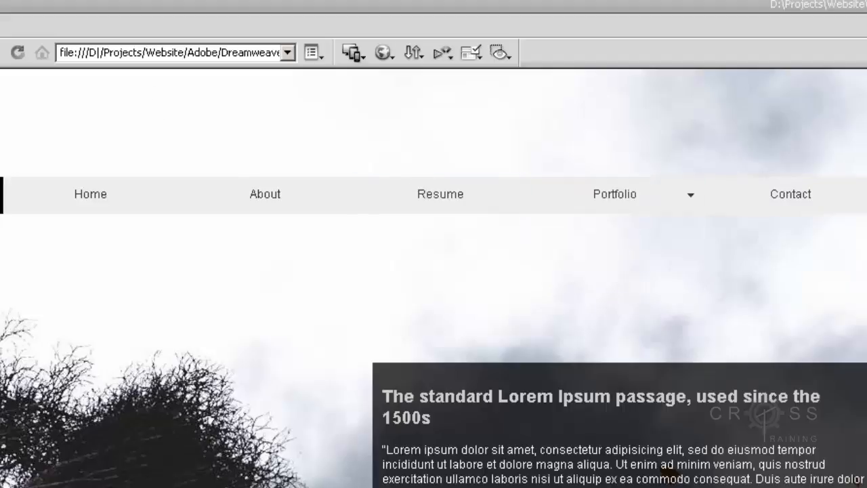
key(alt+F11)
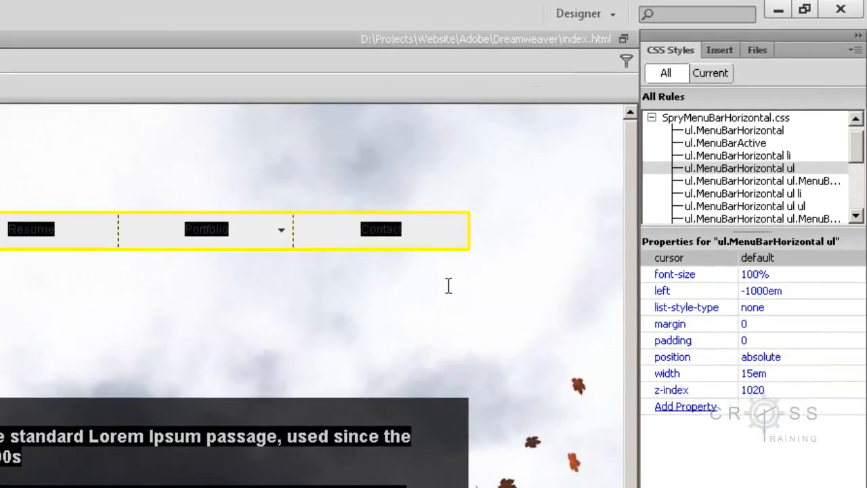
In the nested submenu rule that has left and top properties, set left to inherit.
click(736, 184)
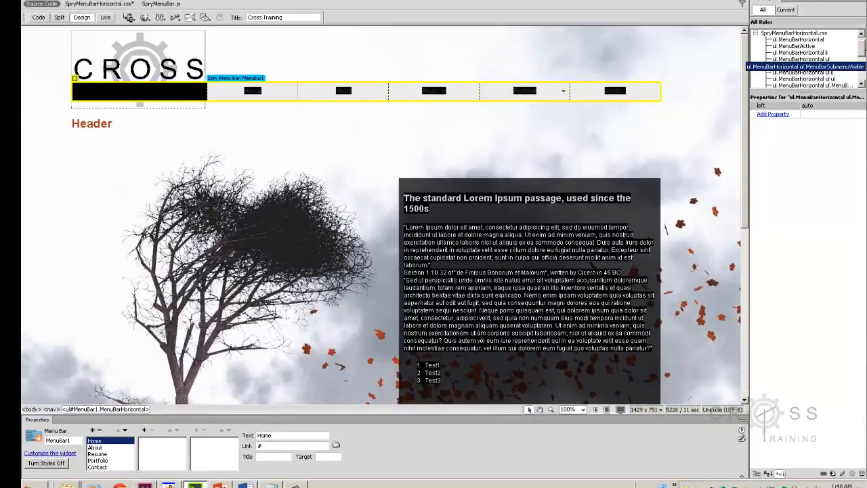
drag(860, 50, 861, 56)
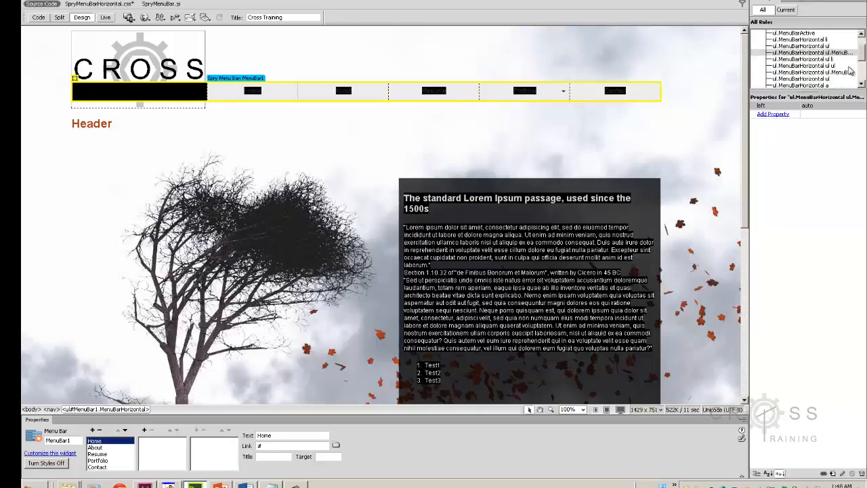
click(846, 74)
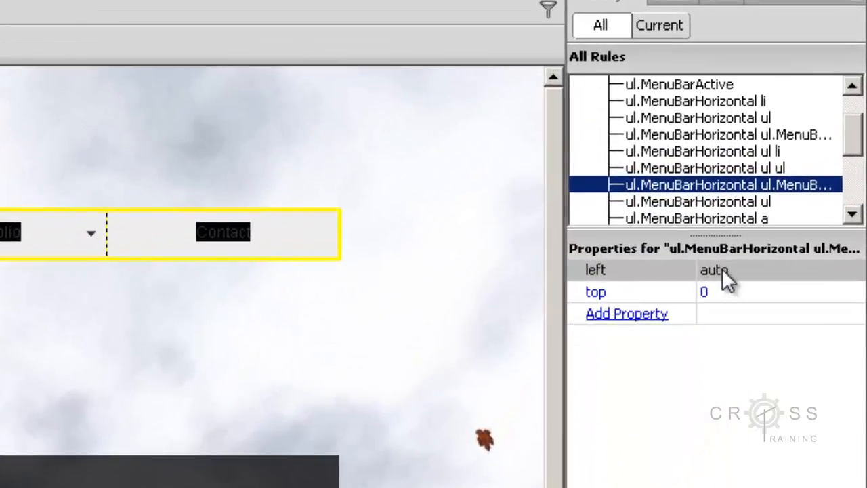
click(730, 269)
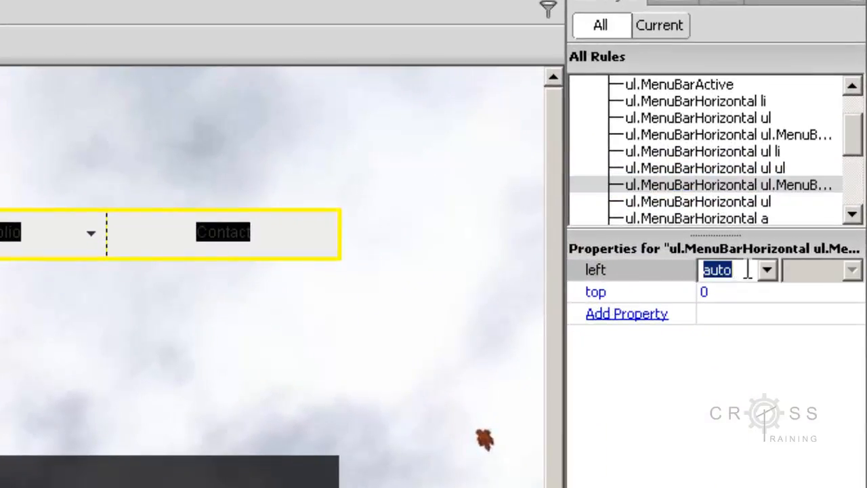
click(766, 271)
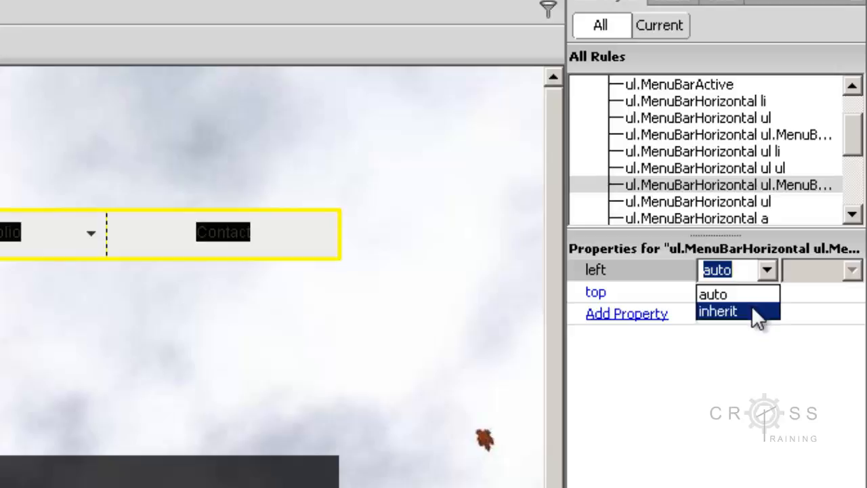
click(751, 305)
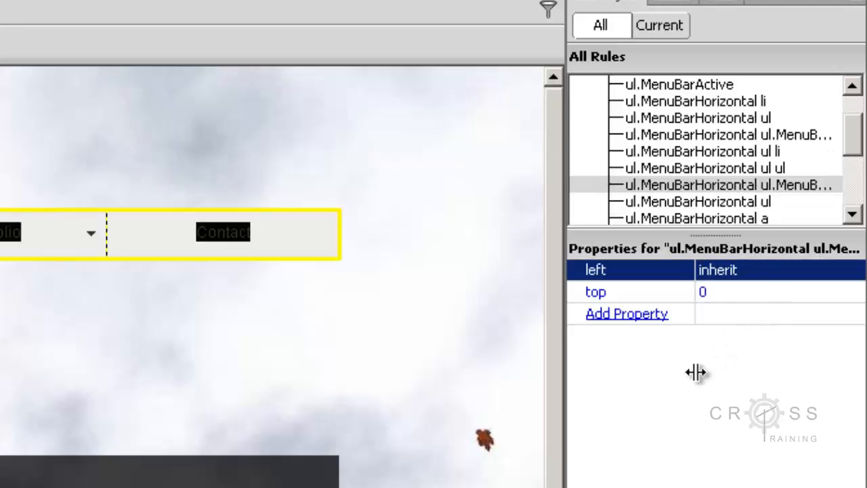
click(656, 377)
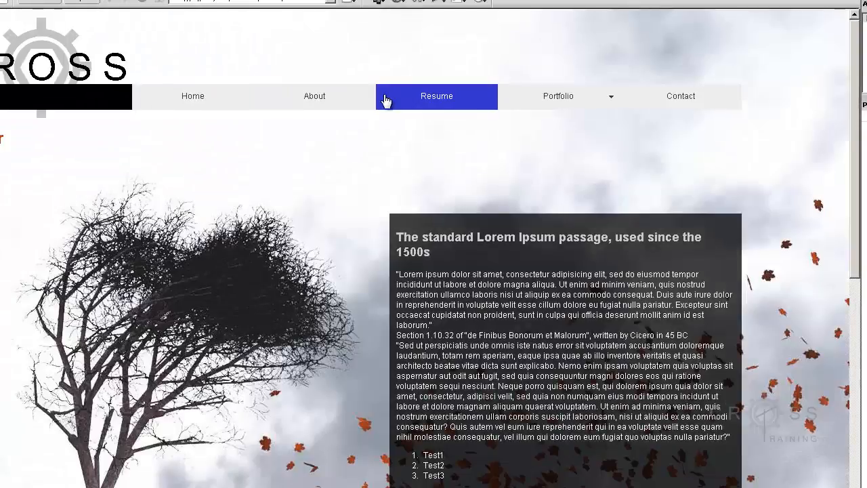
Check the Portfolio submenu in Live view, leave Live view, and set the nested submenu rule's left property to auto.
mouse_move(557, 111)
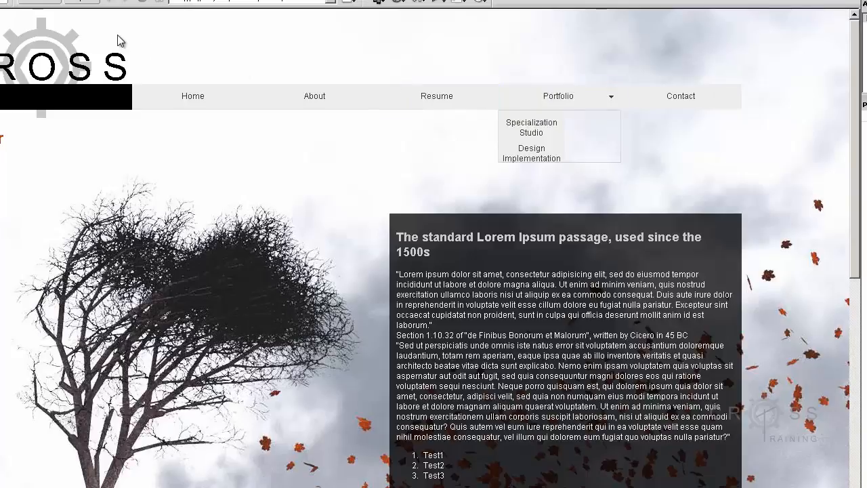
click(2, 2)
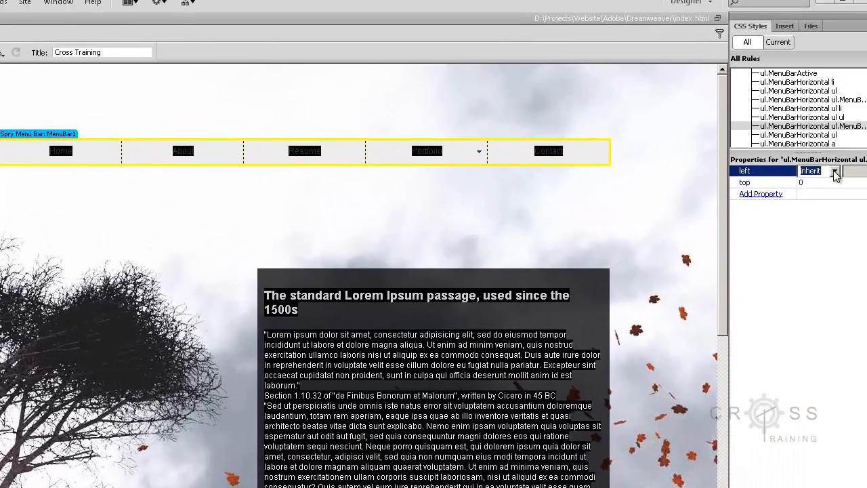
click(813, 179)
click(812, 193)
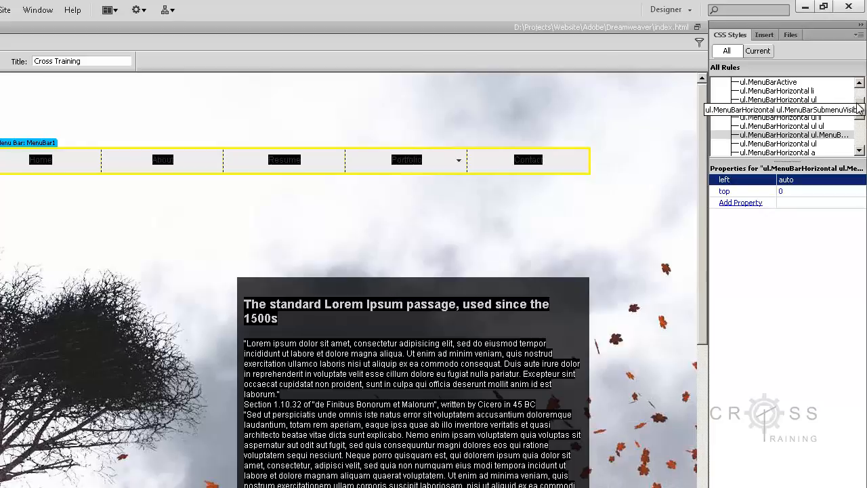
Look through the hover, submenu and iframe rules, and set the width of the ul.MenuBarHorizontal ul li rule to 15 em.
drag(858, 112, 859, 132)
click(846, 100)
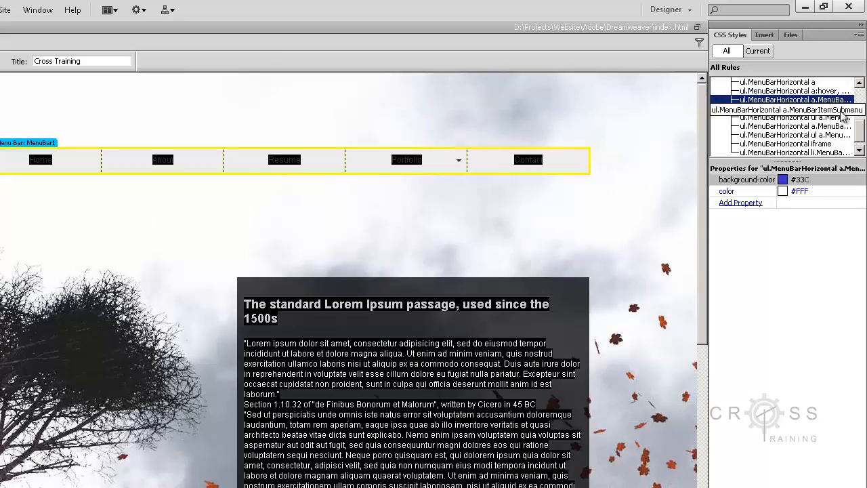
click(841, 110)
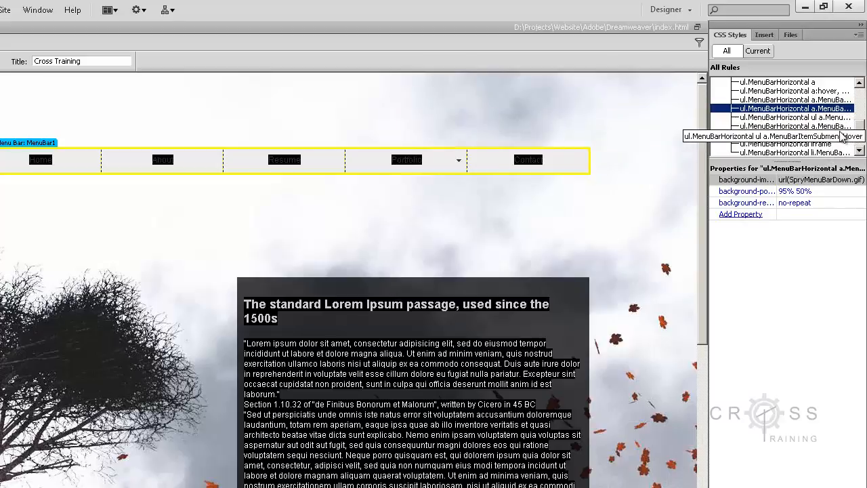
click(841, 136)
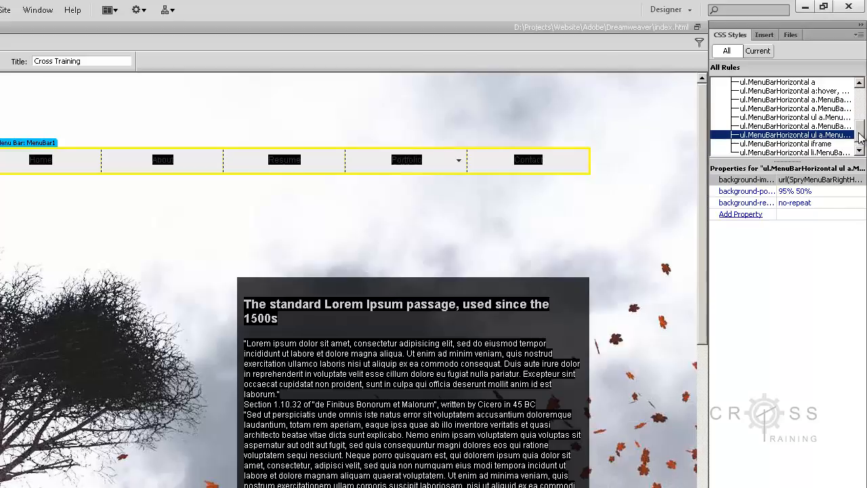
click(845, 127)
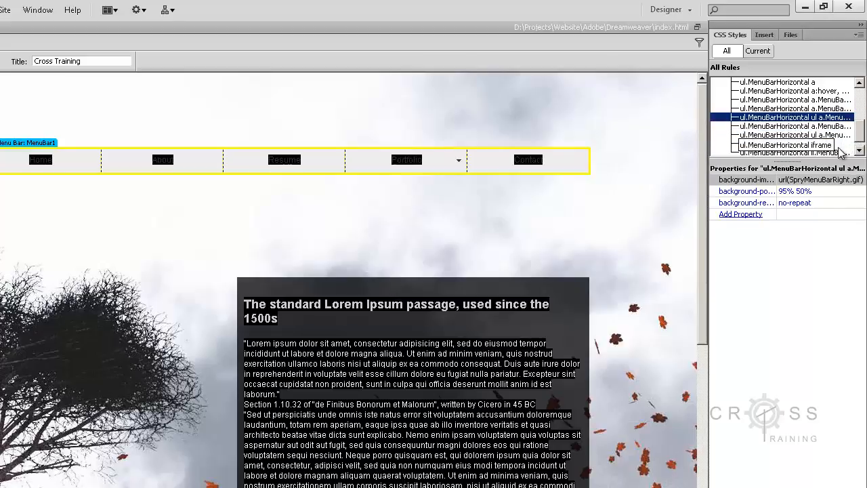
click(839, 144)
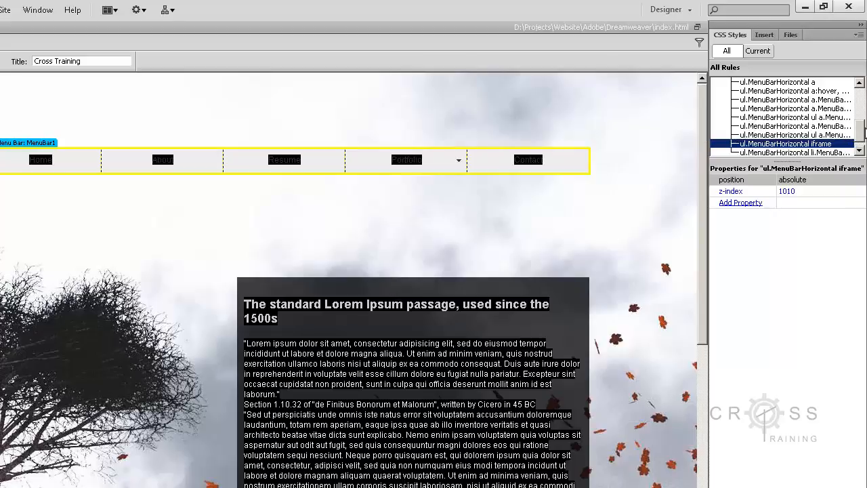
drag(859, 135, 859, 122)
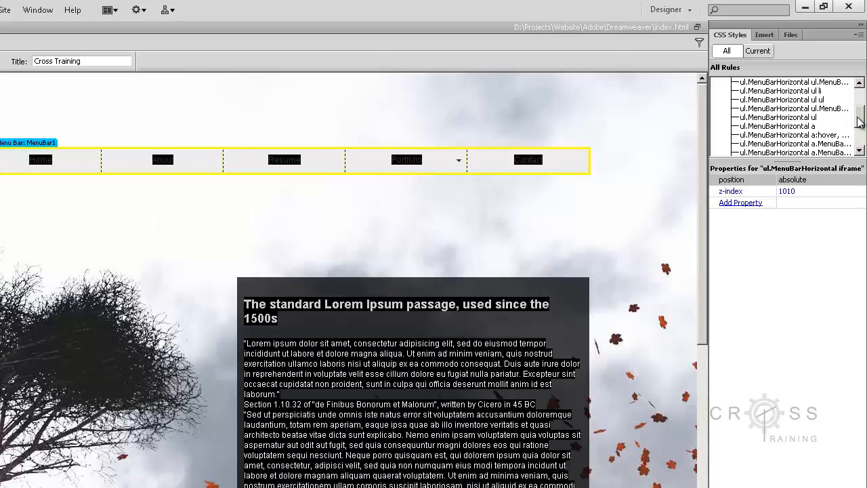
click(813, 92)
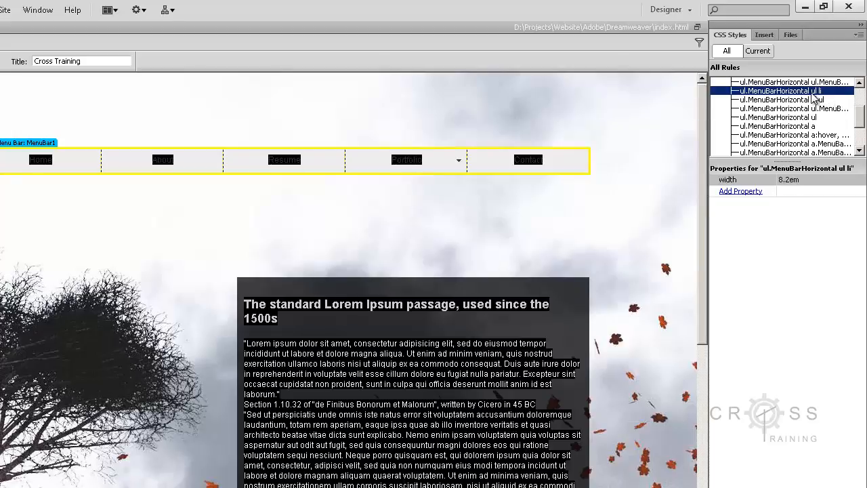
click(786, 180)
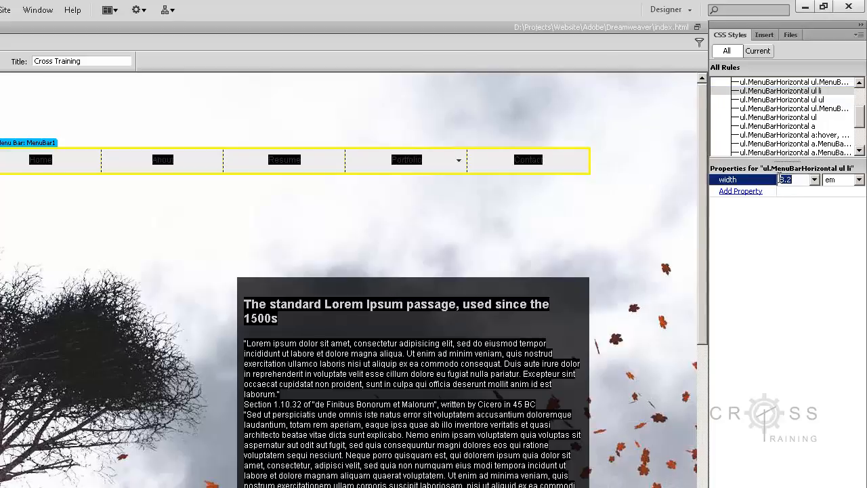
text(15)
key(Return)
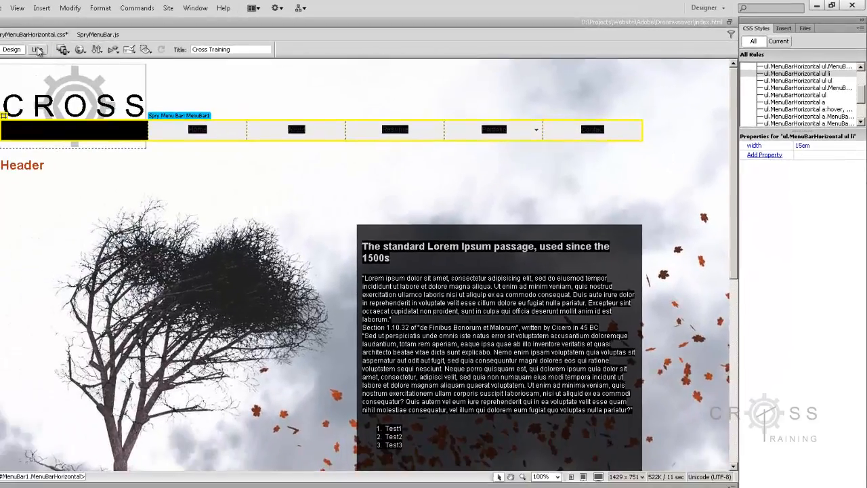
Preview the Portfolio submenu's item widths in Live view, and return to Design view.
click(30, 49)
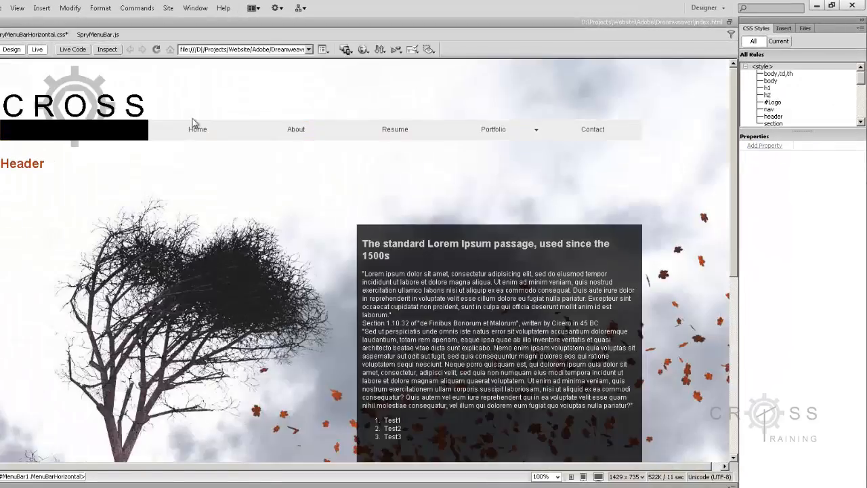
mouse_move(476, 130)
click(37, 49)
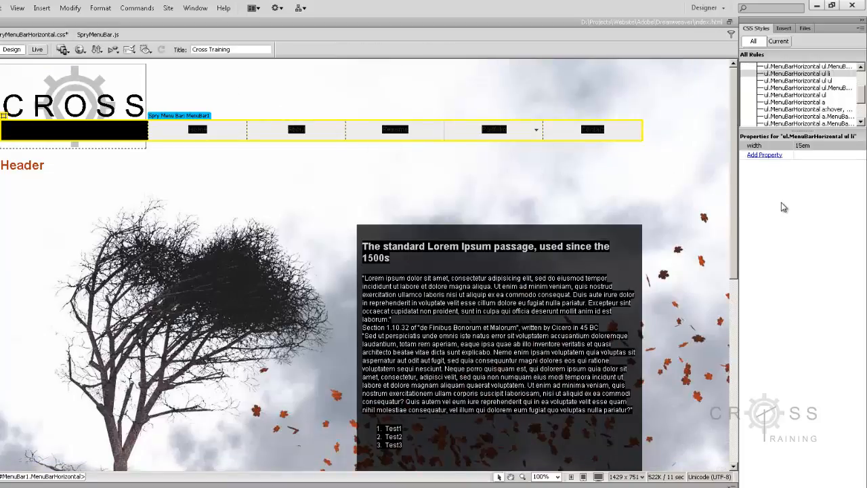
Set the background color of the ul.MenuBarHorizontal a:hover rule to #A64324, sampled from an orange leaf, and preview it in Live view.
click(815, 111)
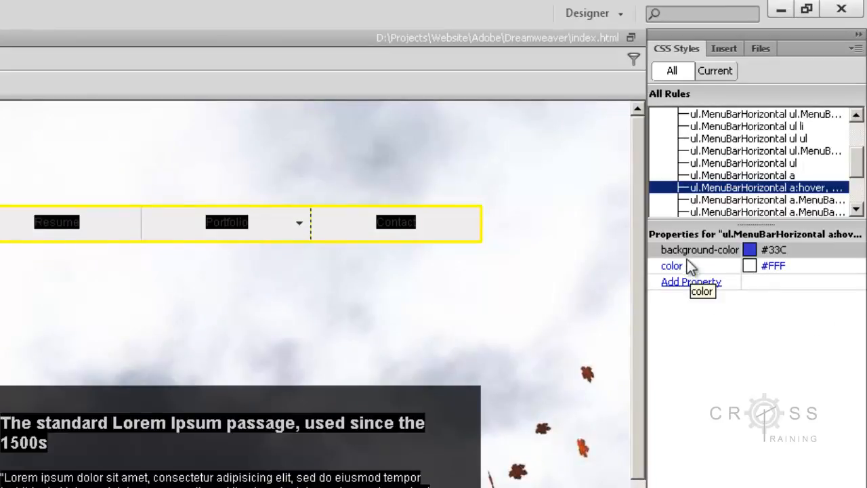
click(749, 250)
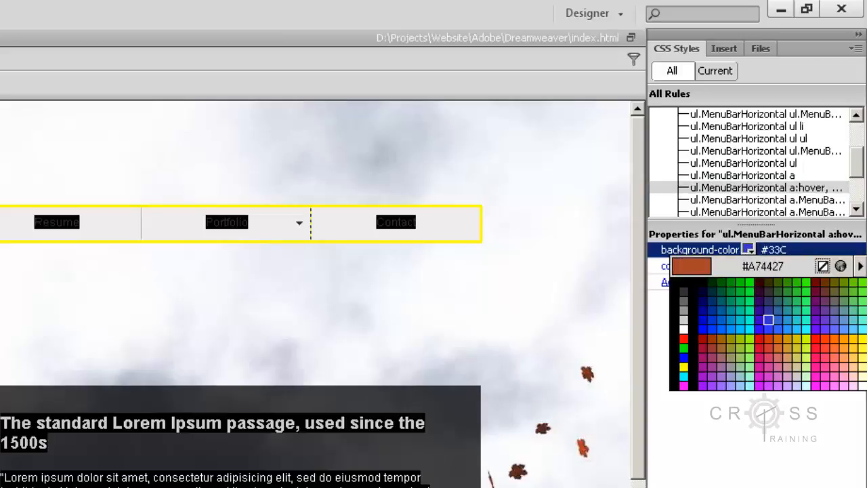
click(583, 447)
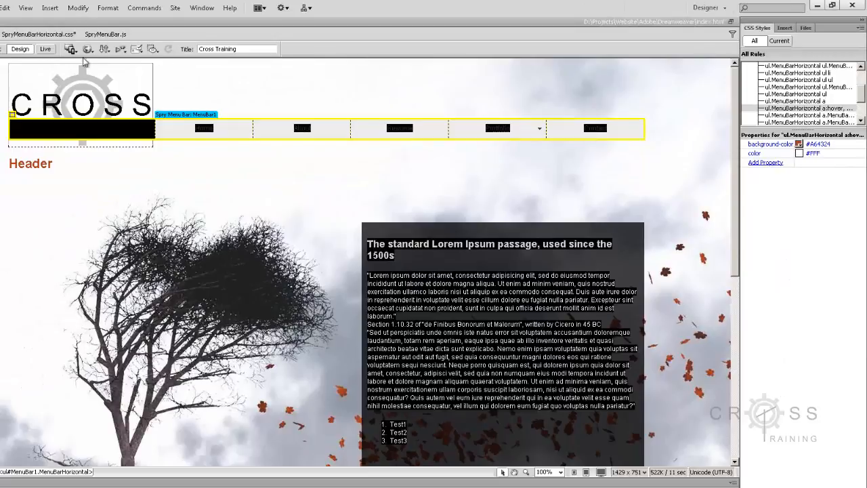
click(47, 51)
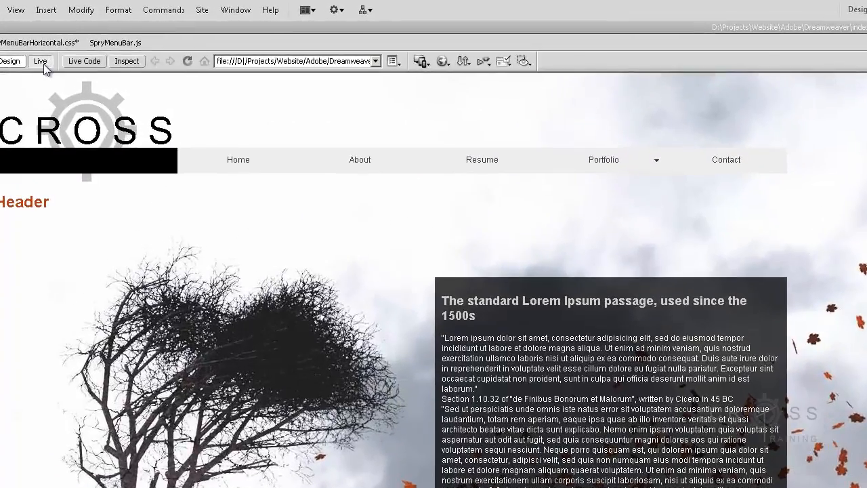
click(46, 51)
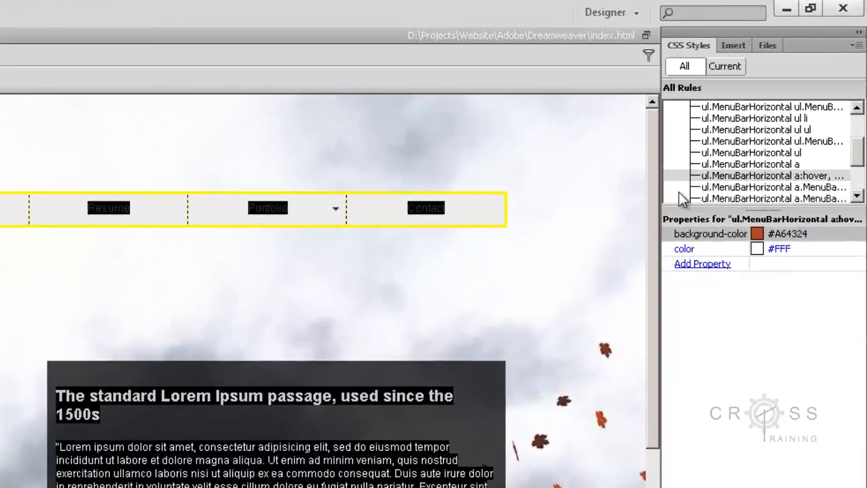
Change the background color of the ul.MenuBarHorizontal a.MenuBarItemHover rule to the page's orange, and preview the menu in Live view.
drag(660, 190, 578, 193)
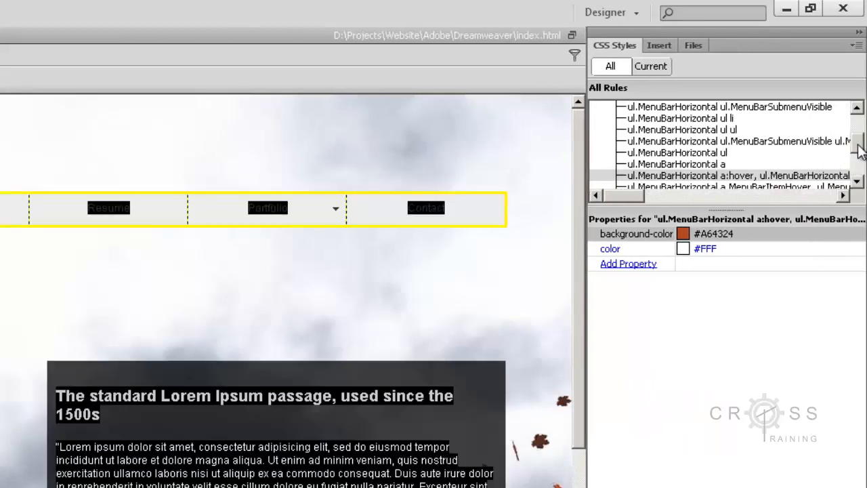
drag(858, 144, 858, 147)
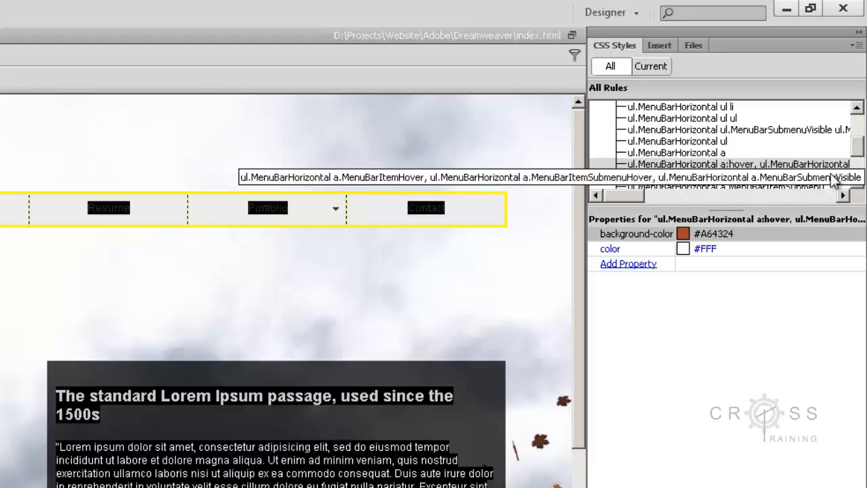
click(792, 180)
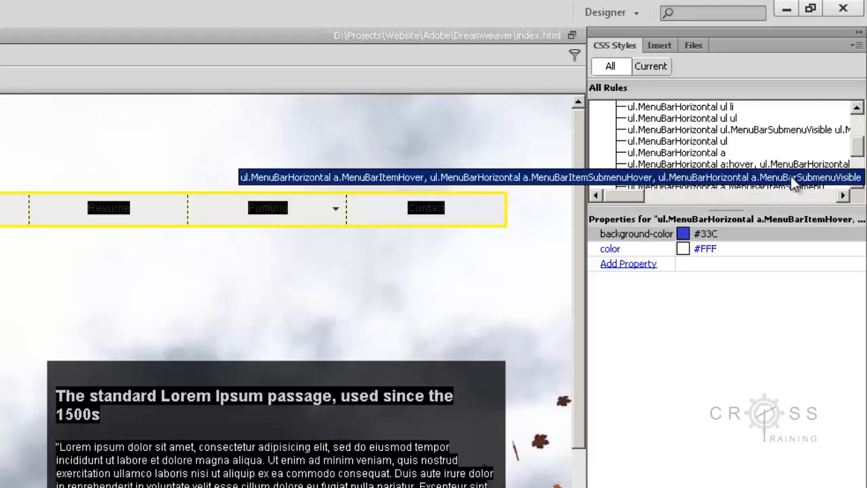
click(682, 233)
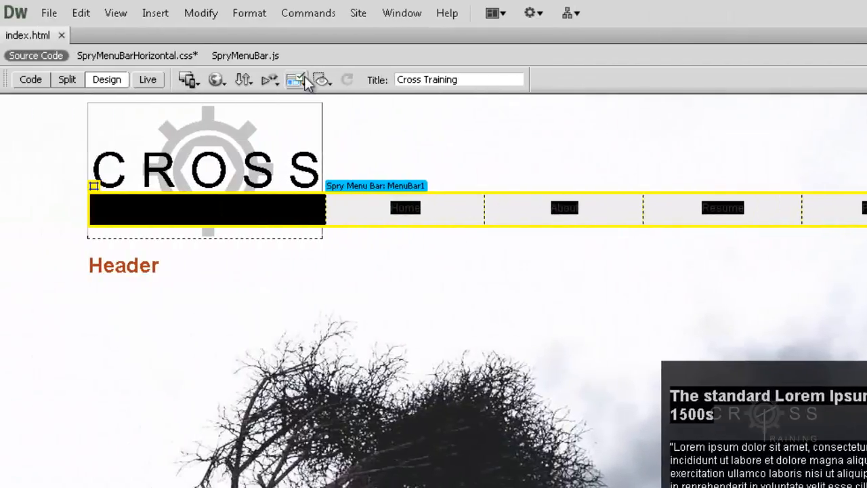
click(147, 79)
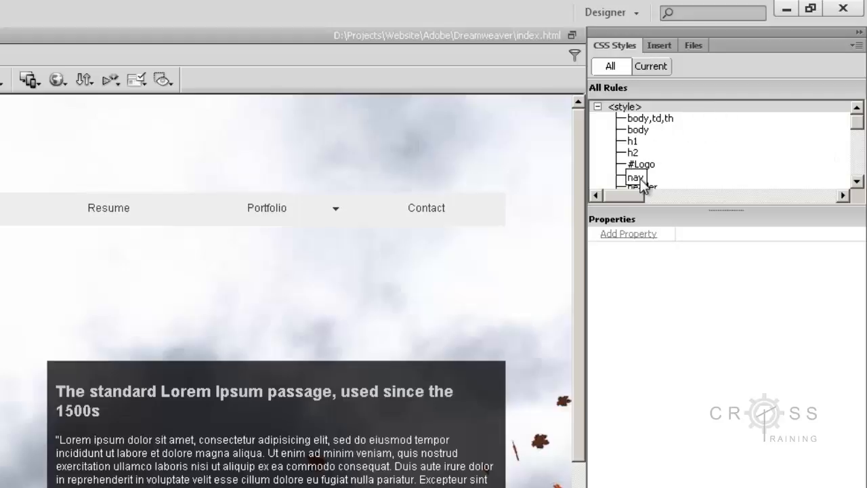
Examine the properties of the SpryMenuBarHorizontal.css rules one by one to find the rule that holds the menu items' background color.
mouse_move(859, 131)
mouse_down()
mouse_move(860, 162)
mouse_move(858, 135)
mouse_up()
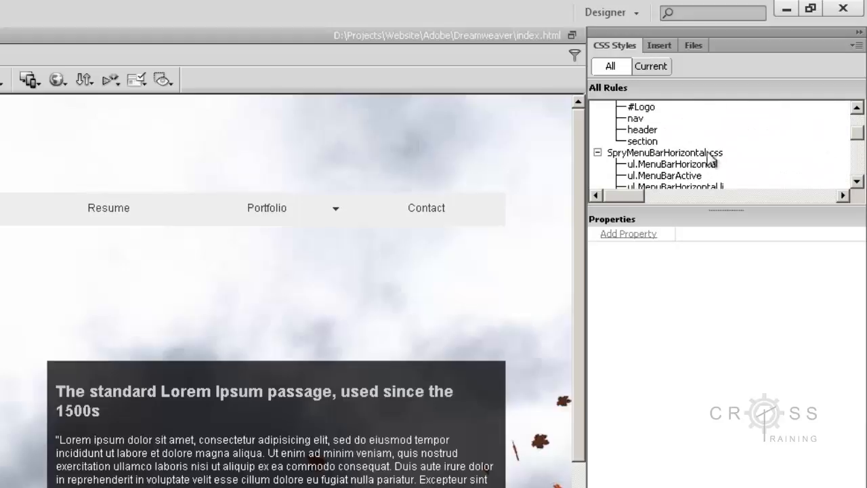
click(710, 166)
click(690, 176)
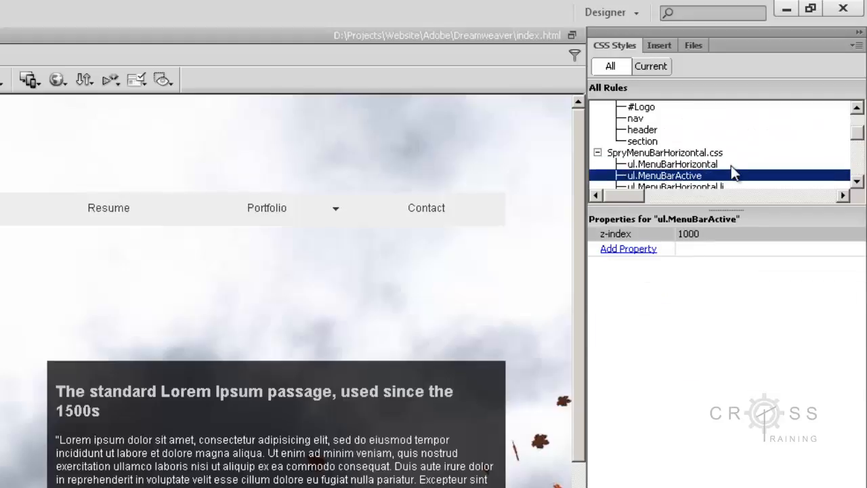
scroll(711, 166, down, 1)
click(719, 153)
click(724, 165)
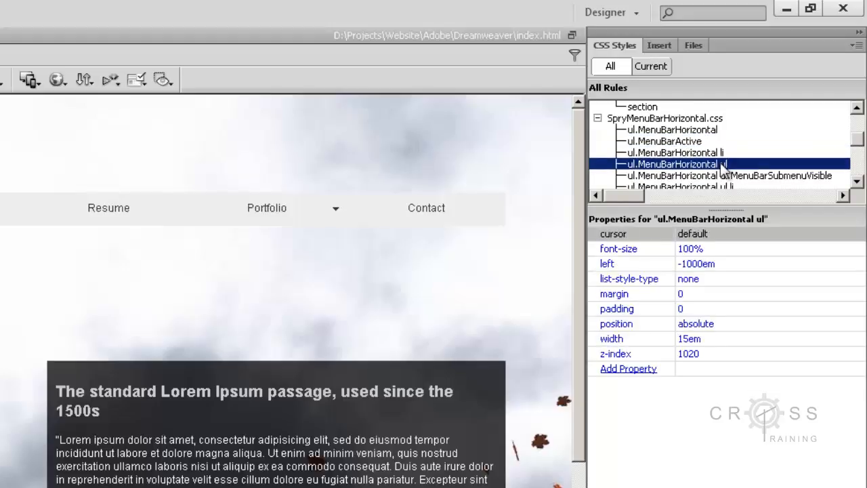
scroll(725, 165, down, 1)
click(724, 142)
click(724, 153)
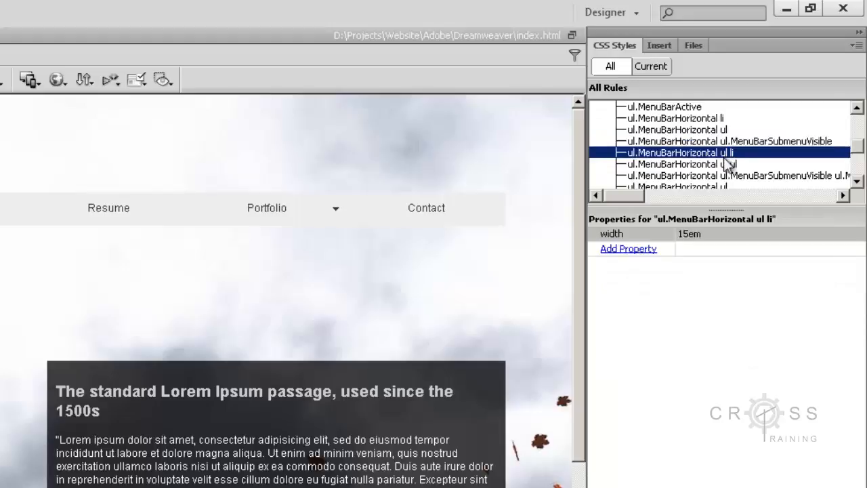
click(726, 164)
click(727, 175)
scroll(727, 173, down, 1)
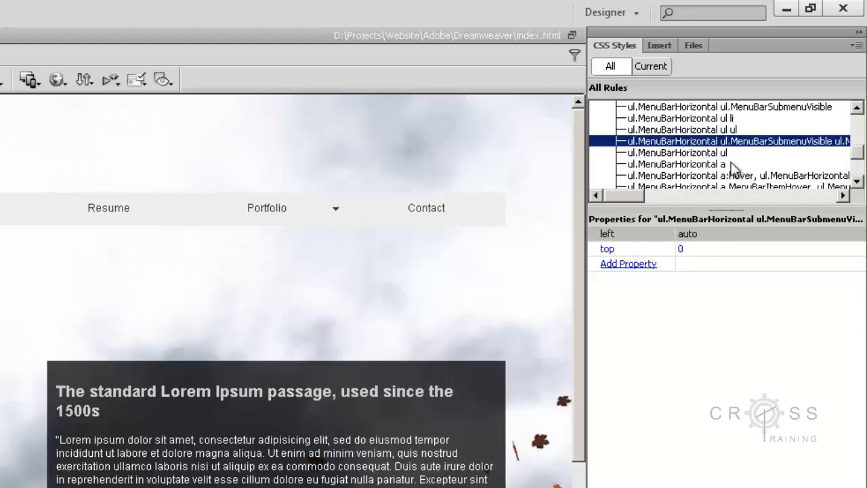
Set the background color of the ul.MenuBarHorizontal a rule to #000, sampled from the black bar beside the menu.
click(723, 153)
click(722, 164)
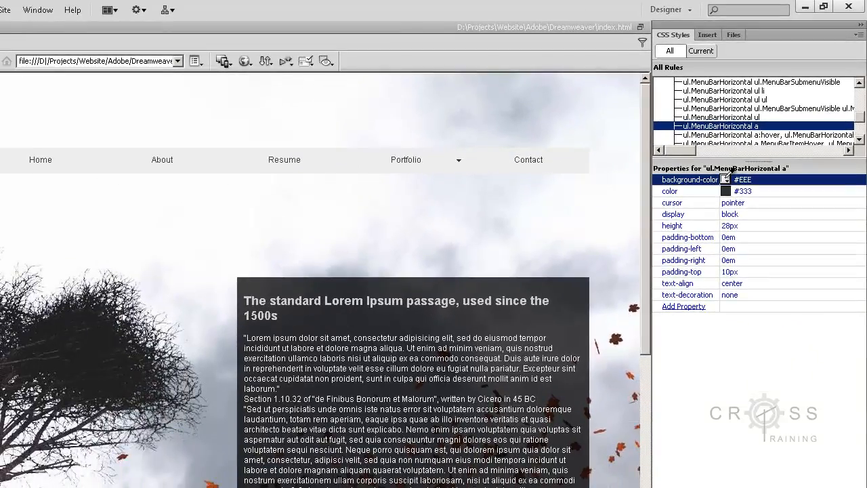
click(712, 195)
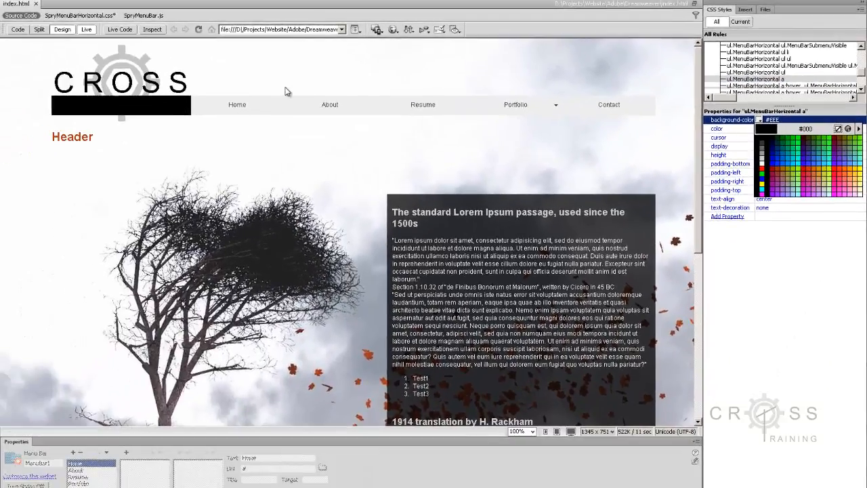
click(166, 130)
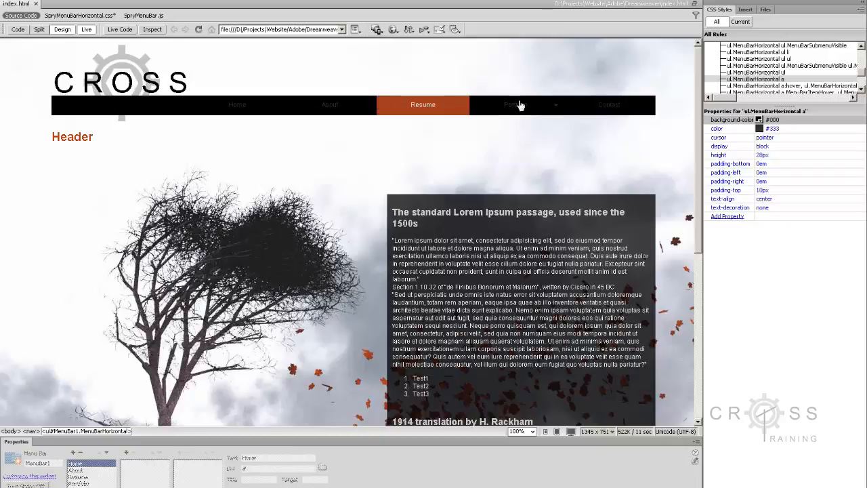
Set the text color of the ul.MenuBarHorizontal a rule to #FFF, and check the Portfolio submenu in Live view.
click(759, 128)
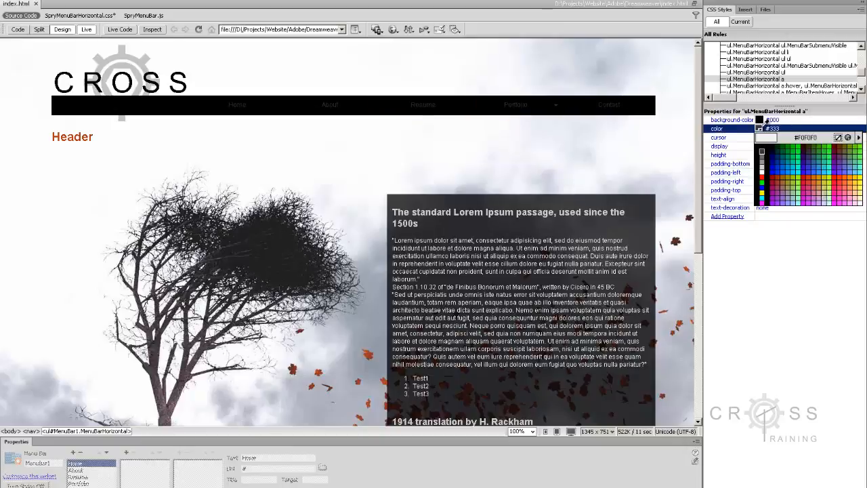
click(762, 171)
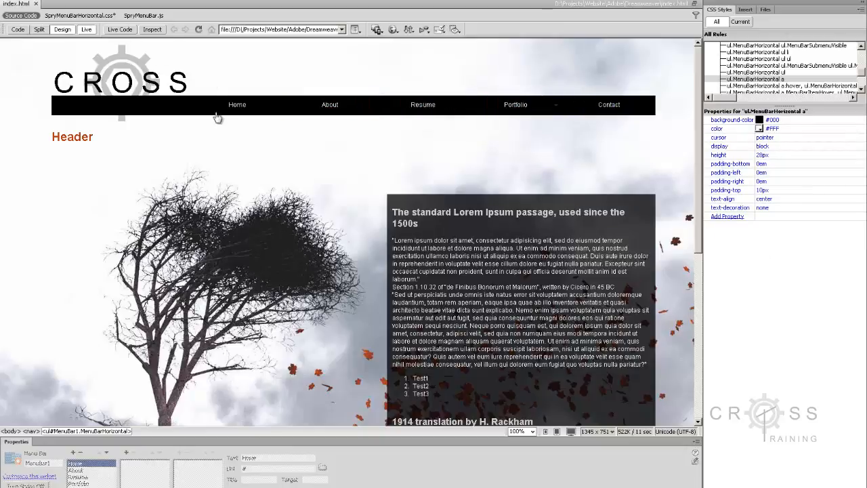
mouse_move(514, 107)
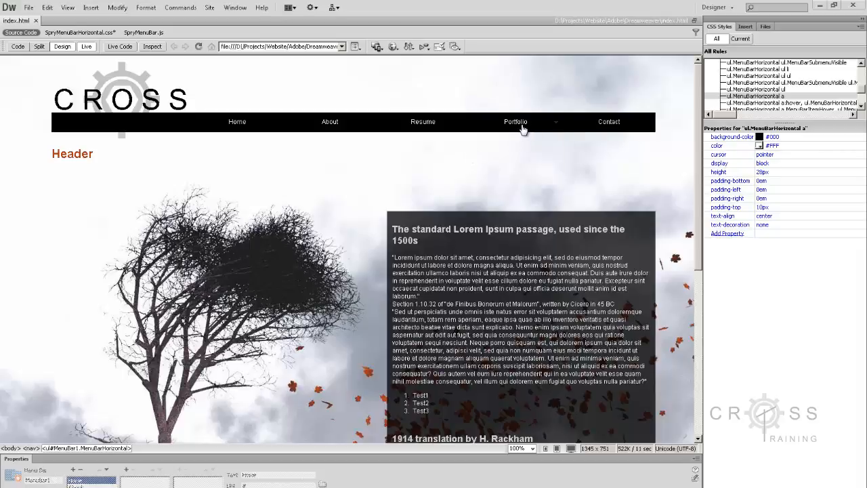
mouse_move(522, 129)
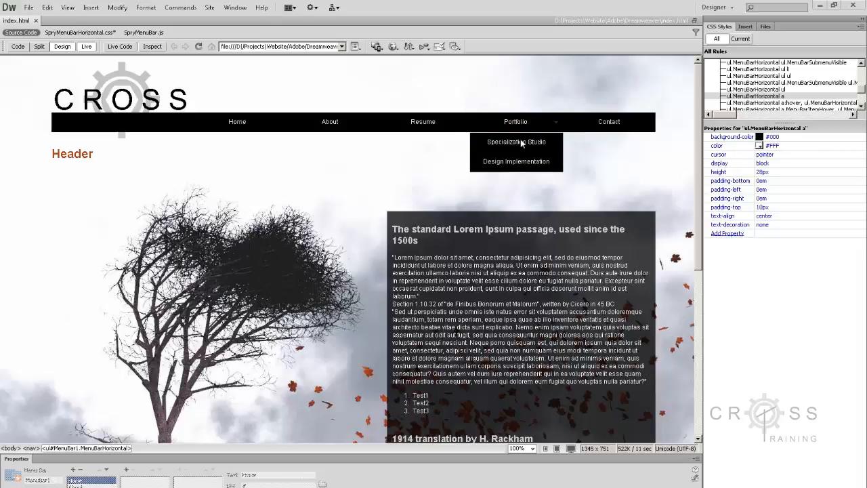